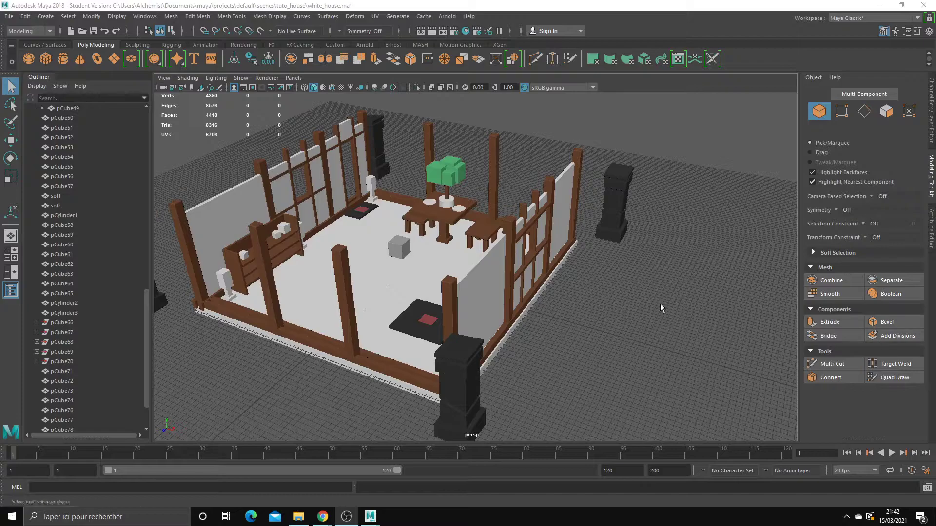
Step: Create a polygon cube and move it onto the empty ground beside the house
{"action": "middle_click_drag", "start_coordinate": [521, 236], "coordinate": [534, 236], "text": "alt"}
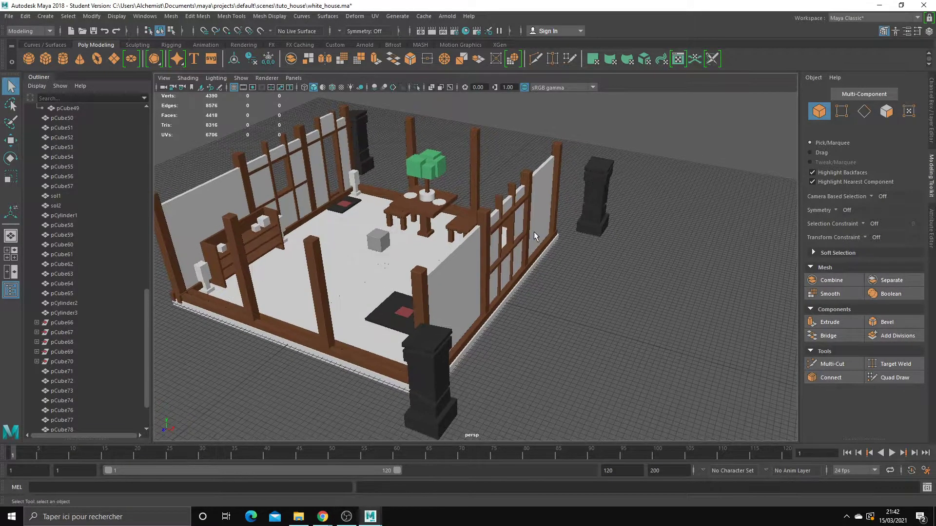
{"action": "middle_click_drag", "start_coordinate": [629, 323], "coordinate": [460, 261], "text": "alt"}
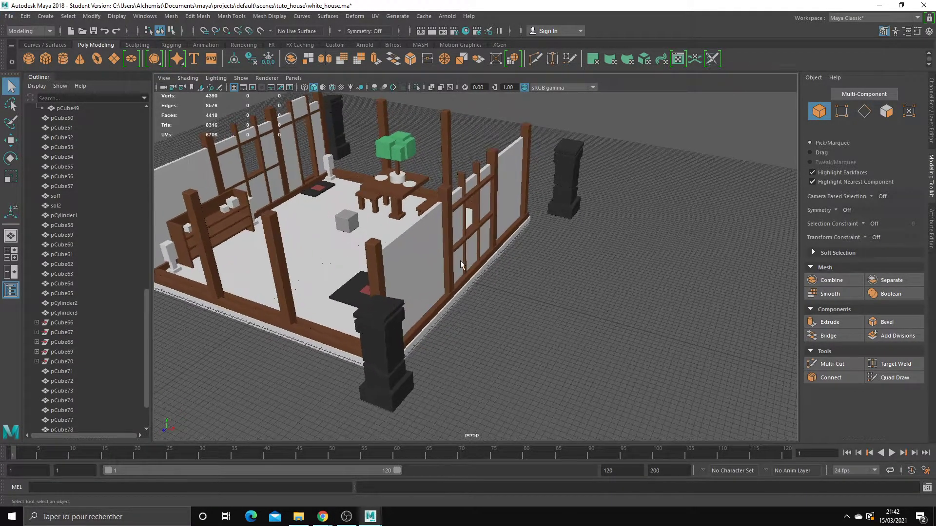
{"action": "left_click", "coordinate": [45, 58]}
{"action": "key", "text": "w"}
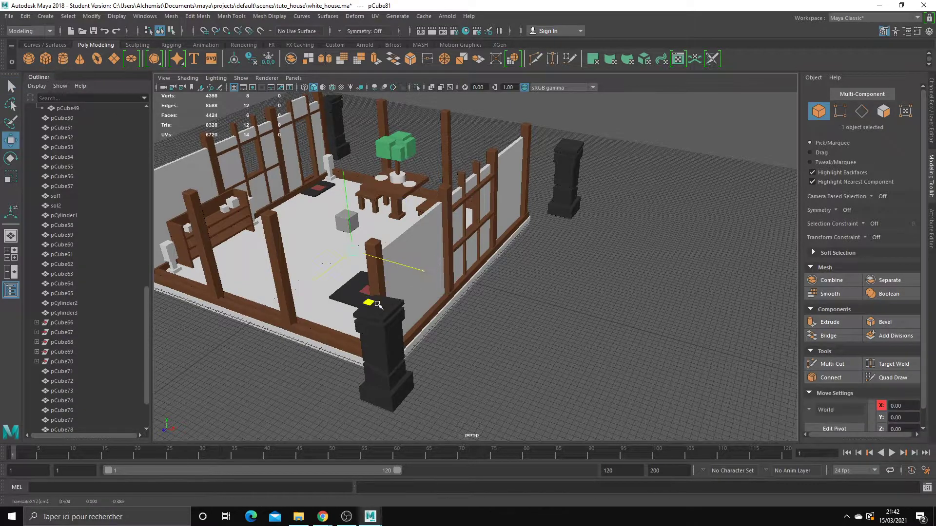
{"action": "left_click_drag", "start_coordinate": [373, 307], "coordinate": [615, 331]}
Step: Scale the cube up into a tall pillar-shaped box to the right of the house
{"action": "key", "text": "r"}
{"action": "left_click_drag", "start_coordinate": [617, 295], "coordinate": [634, 278]}
{"action": "mouse_move", "coordinate": [622, 215]}
{"action": "left_mouse_down"}
{"action": "mouse_move", "coordinate": [611, 222]}
{"action": "mouse_move", "coordinate": [629, 178]}
{"action": "mouse_move", "coordinate": [458, 291]}
{"action": "mouse_move", "coordinate": [295, 353]}
{"action": "mouse_move", "coordinate": [449, 293]}
{"action": "mouse_move", "coordinate": [438, 237]}
{"action": "mouse_move", "coordinate": [497, 249]}
{"action": "left_mouse_up"}
{"action": "key", "text": "w"}
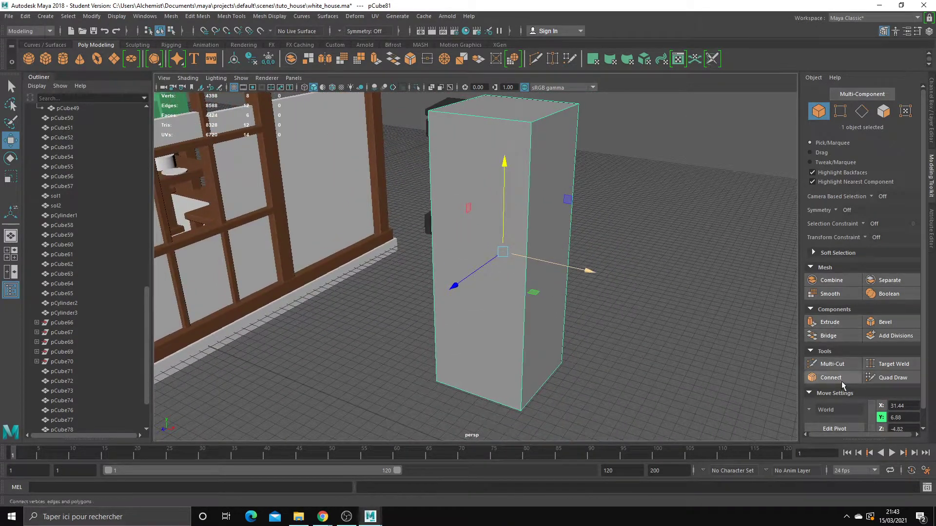
Step: Insert two horizontal edge loops near the box top with Quad Draw, undoing a stray vertex tweak
{"action": "left_click", "coordinate": [884, 379]}
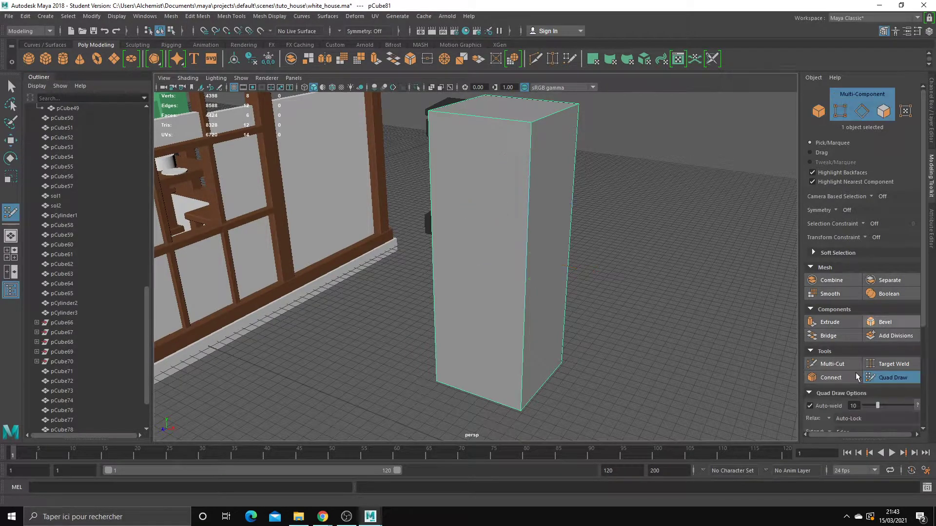
{"action": "left_click", "coordinate": [527, 176], "text": "ctrl"}
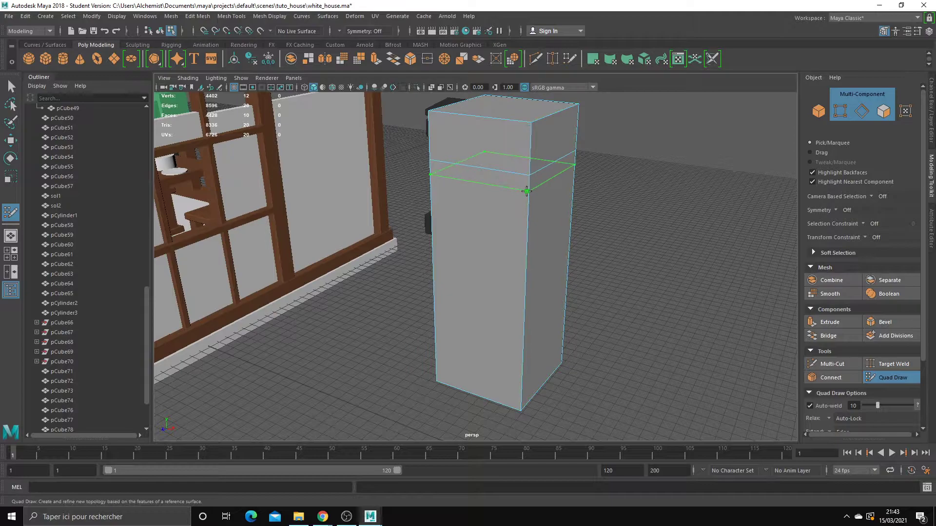
{"action": "left_click", "coordinate": [529, 190], "text": "ctrl"}
{"action": "left_click_drag", "start_coordinate": [528, 184], "coordinate": [530, 155]}
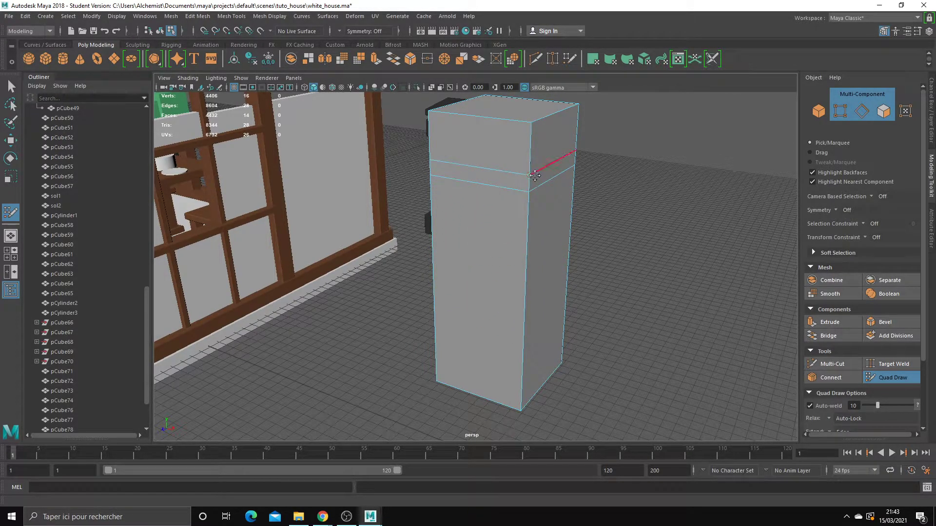
{"action": "key", "text": "ctrl+z"}
Step: Return to selection mode and orbit the view to see the whole box
{"action": "mouse_move", "coordinate": [613, 224]}
{"action": "left_mouse_down", "text": "alt"}
{"action": "mouse_move", "coordinate": [607, 234]}
{"action": "mouse_move", "coordinate": [530, 197]}
{"action": "left_mouse_up", "text": "alt"}
{"action": "scroll", "coordinate": [603, 249], "scroll_direction": "down", "scroll_amount": 2}
{"action": "key", "text": "q"}
{"action": "right_click_drag", "start_coordinate": [530, 197], "coordinate": [551, 190]}
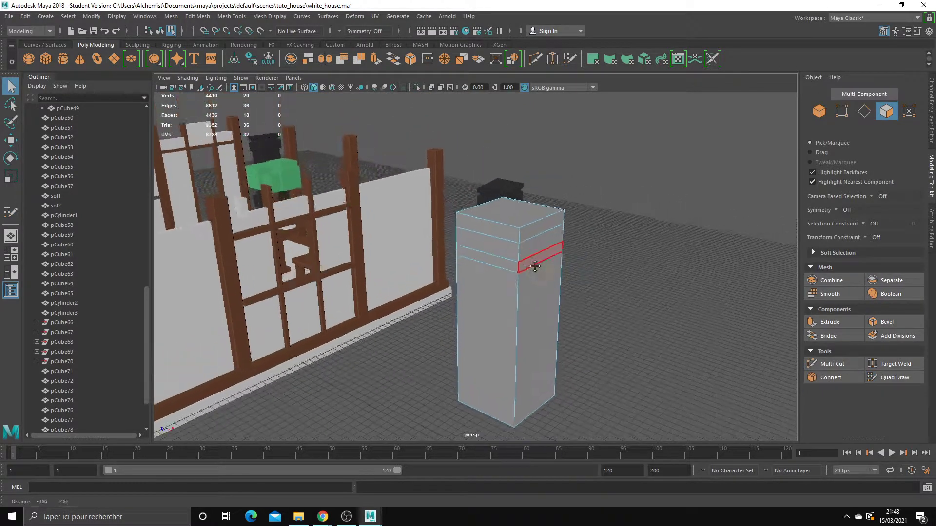
{"action": "left_click_drag", "start_coordinate": [536, 263], "coordinate": [531, 238], "text": "alt"}
{"action": "left_click", "coordinate": [532, 238]}
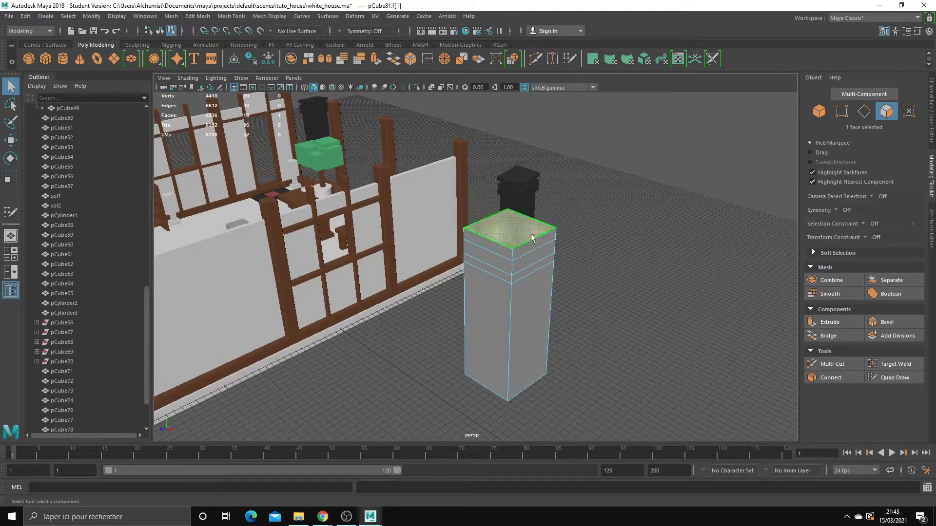
{"action": "left_click", "coordinate": [830, 322]}
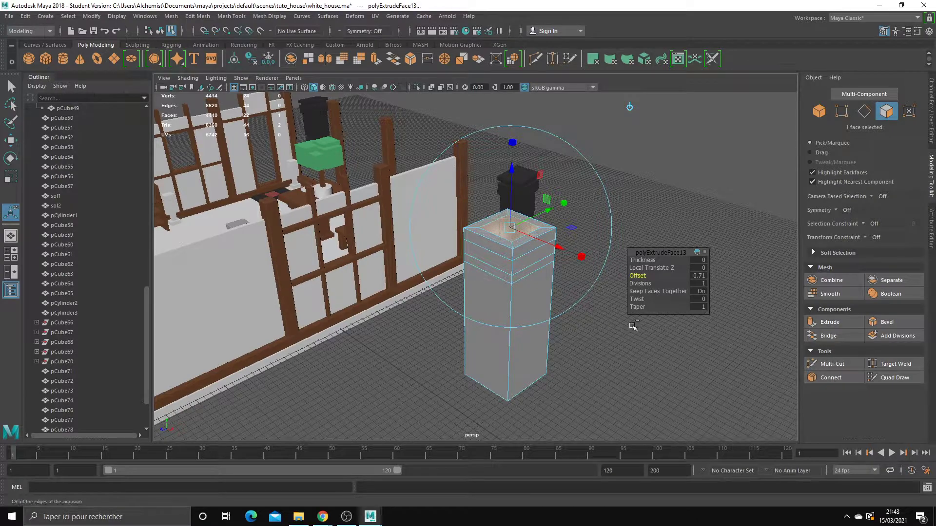
{"action": "key", "text": "ctrl+e"}
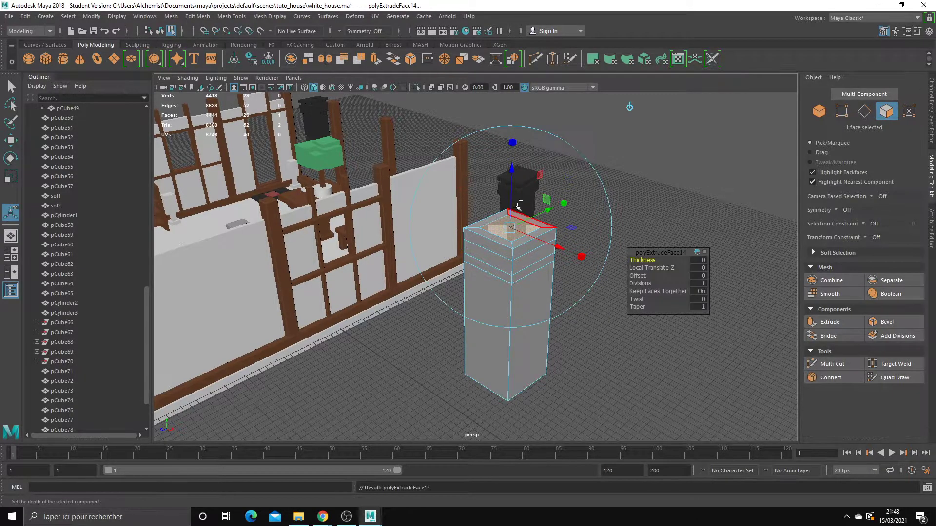
{"action": "key", "text": "ctrl+z"}
{"action": "key", "text": "w"}
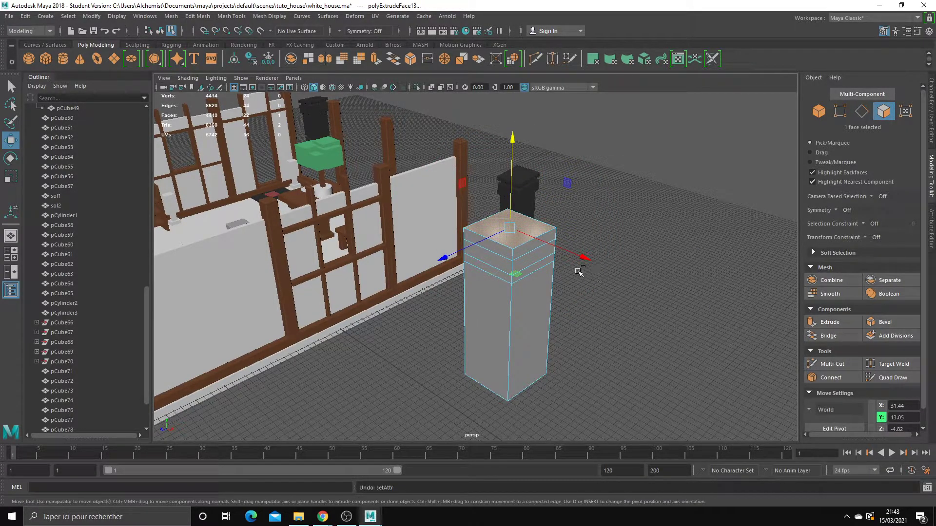
{"action": "key", "text": "ctrl+z"}
{"action": "left_click_drag", "start_coordinate": [579, 272], "coordinate": [618, 317], "text": "alt"}
Step: Insert edge loops near the box bottom and extrude the band faces between them
{"action": "left_click", "coordinate": [893, 377]}
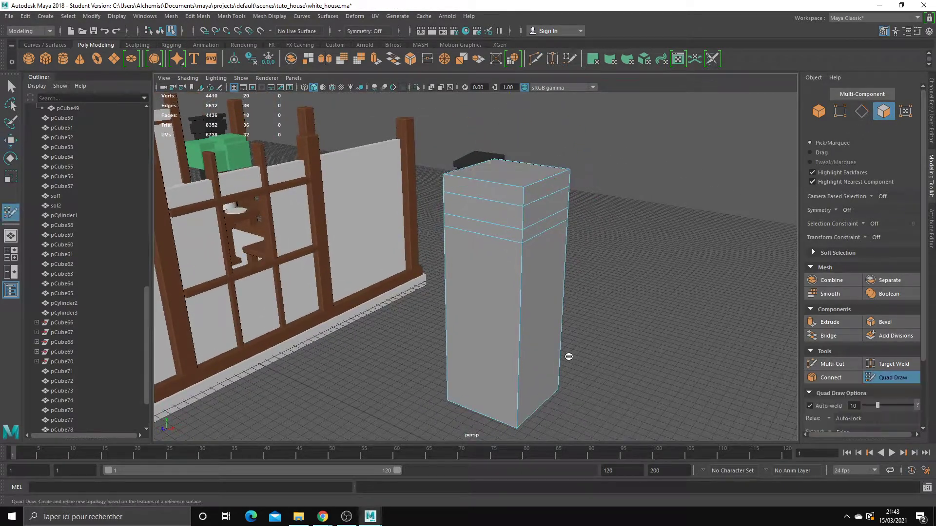
{"action": "left_click", "coordinate": [520, 386], "text": "ctrl"}
{"action": "key", "text": "q"}
{"action": "right_click", "coordinate": [517, 331]}
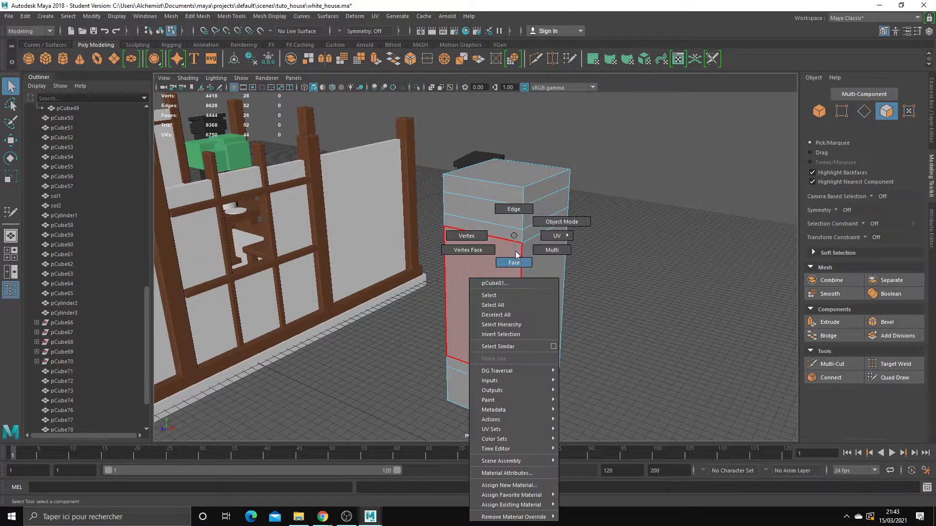
{"action": "key", "text": "Escape"}
{"action": "left_click_drag", "start_coordinate": [522, 377], "coordinate": [505, 383]}
{"action": "key", "text": "ctrl+e"}
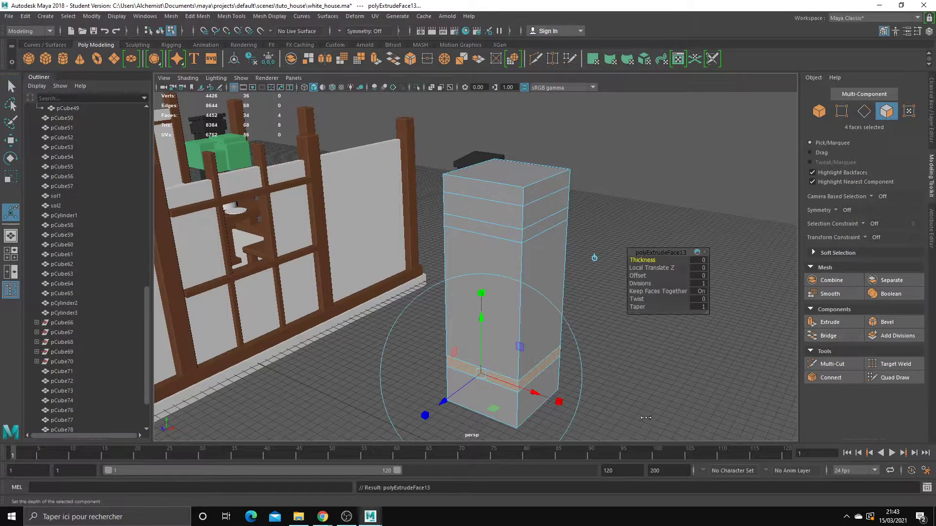
Step: Undo the bottom extrusion and all edge loops, restoring the plain tall box
{"action": "mouse_move", "coordinate": [638, 416]}
{"action": "left_mouse_down", "text": "alt"}
{"action": "mouse_move", "coordinate": [689, 400]}
{"action": "mouse_move", "coordinate": [595, 397]}
{"action": "mouse_move", "coordinate": [682, 399]}
{"action": "mouse_move", "coordinate": [669, 396]}
{"action": "left_mouse_up", "text": "alt"}
{"action": "mouse_move", "coordinate": [638, 366]}
{"action": "left_mouse_down", "text": "alt"}
{"action": "mouse_move", "coordinate": [610, 376]}
{"action": "mouse_move", "coordinate": [504, 259]}
{"action": "left_mouse_up", "text": "alt"}
{"action": "key", "text": "q"}
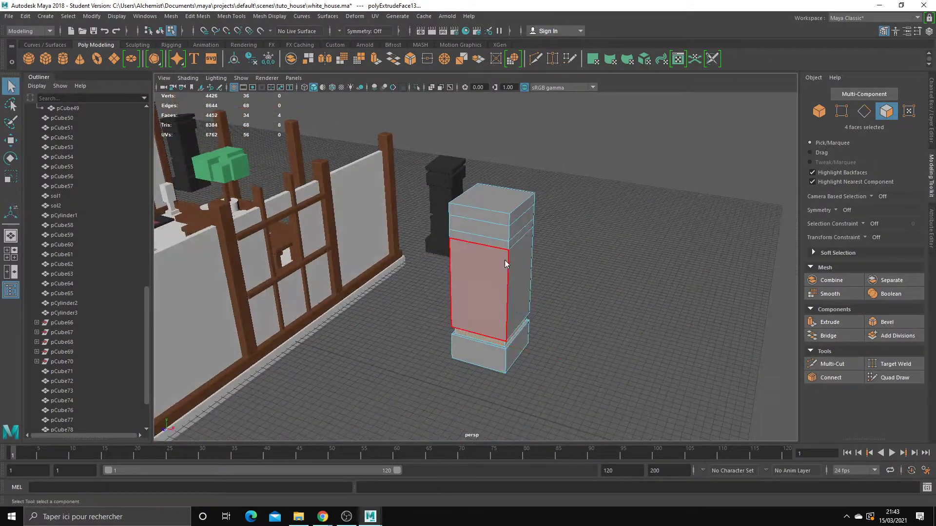
{"action": "key", "text": "F8"}
{"action": "key", "text": "ctrl+z"}
{"action": "key", "text": "ctrl+z"}
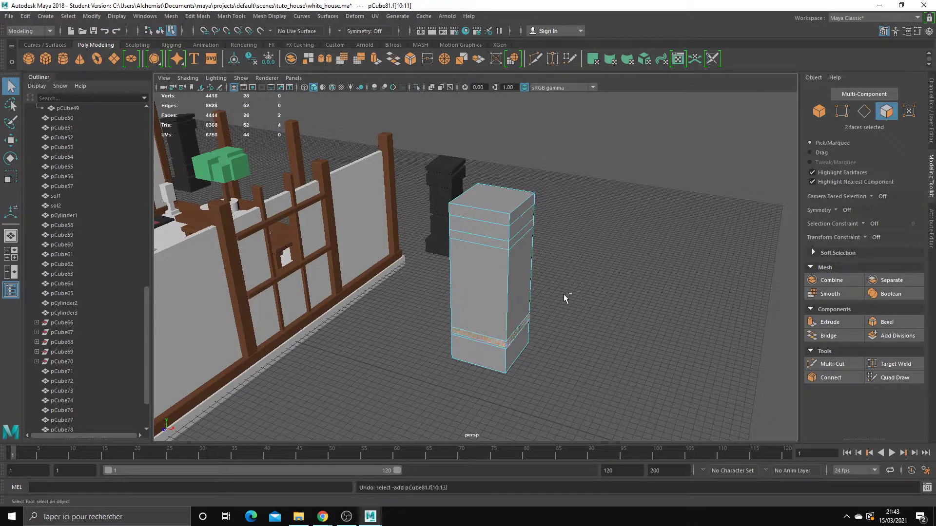
{"action": "key", "text": "ctrl+z"}
{"action": "key", "text": "ctrl+z"}
{"action": "key", "text": "ctrl+z"}
{"action": "key", "text": "ctrl+z"}
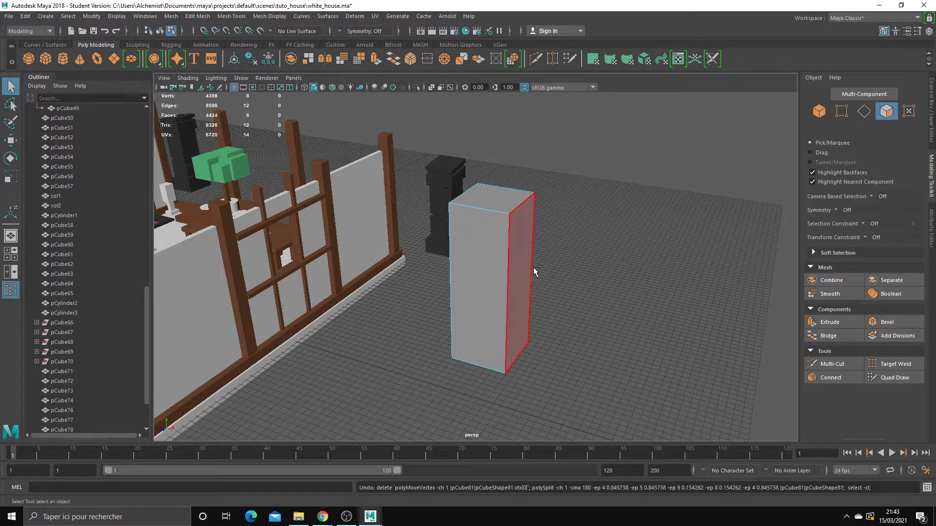
{"action": "key", "text": "ctrl+z"}
Step: Select the pillar and add a Quad Draw edge loop at mid-height, discarding a stray top loop
{"action": "left_click", "coordinate": [517, 256]}
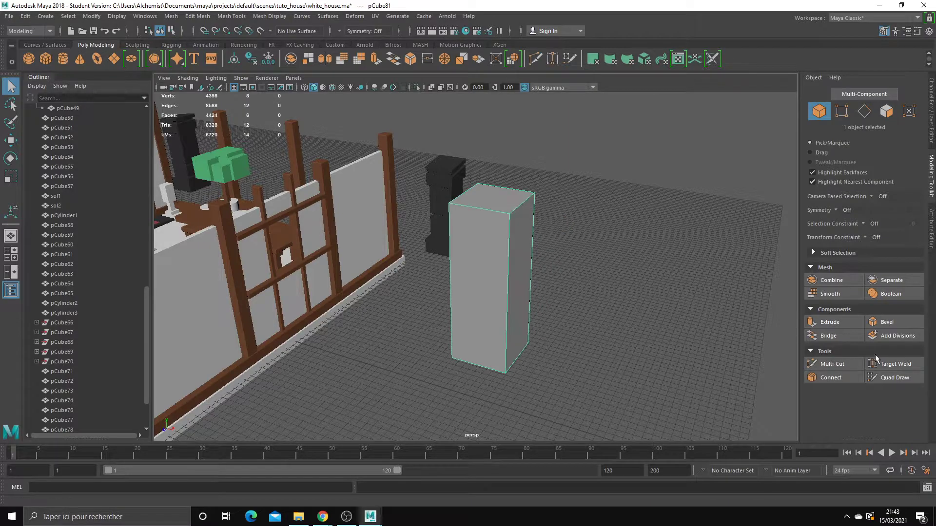
{"action": "left_click", "coordinate": [901, 380]}
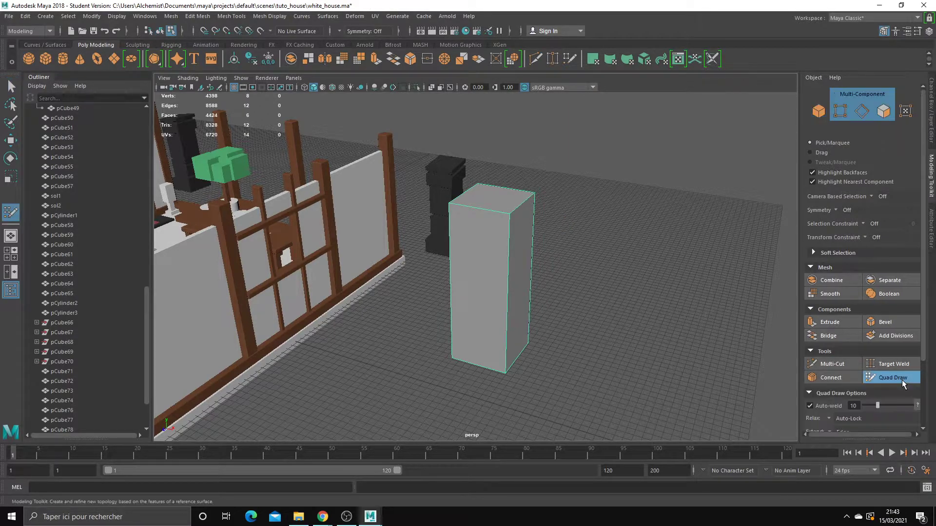
{"action": "scroll", "coordinate": [898, 412], "scroll_direction": "down", "scroll_amount": 2}
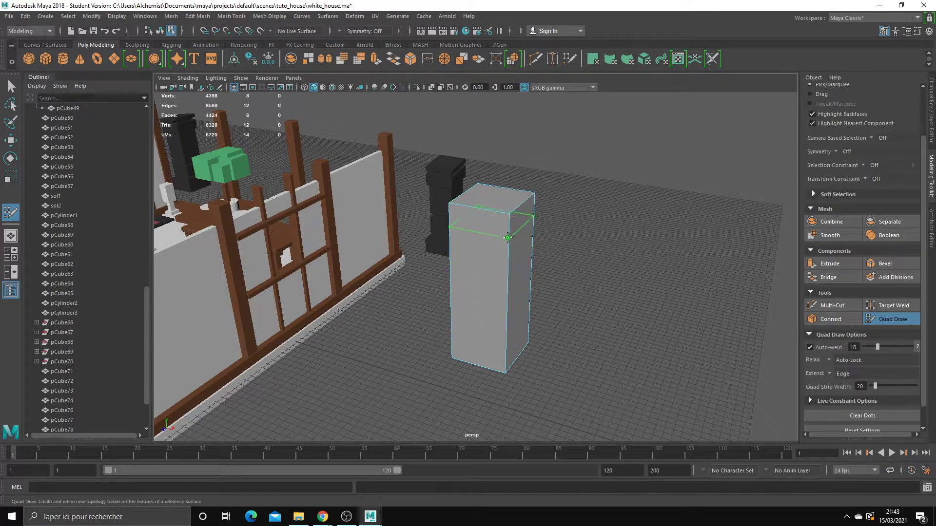
{"action": "left_click", "coordinate": [510, 248], "text": "ctrl"}
{"action": "key", "text": "ctrl+z"}
{"action": "key", "text": "ctrl+z"}
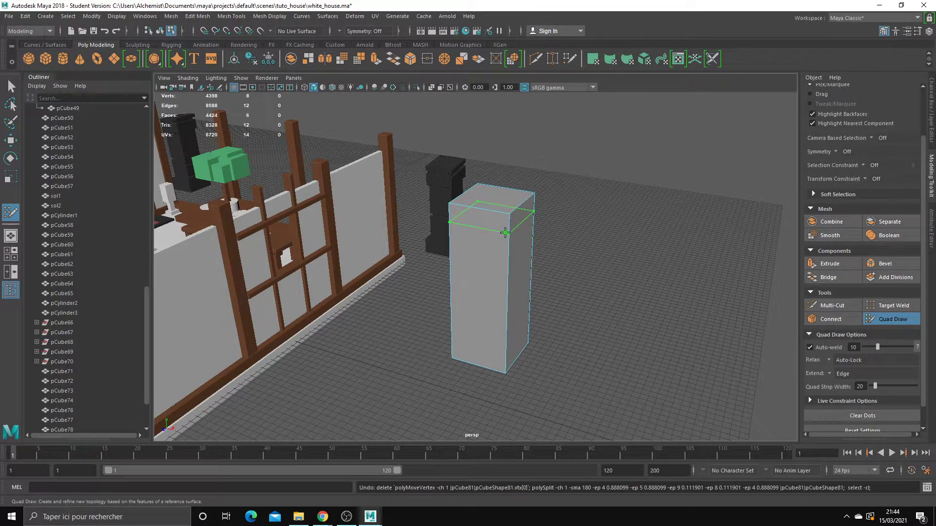
{"action": "left_click", "coordinate": [505, 232], "text": "ctrl+shift"}
Step: Try extra edge loops on the box, undo them, and reframe closer to the middle
{"action": "left_click", "coordinate": [500, 258], "text": "ctrl+shift"}
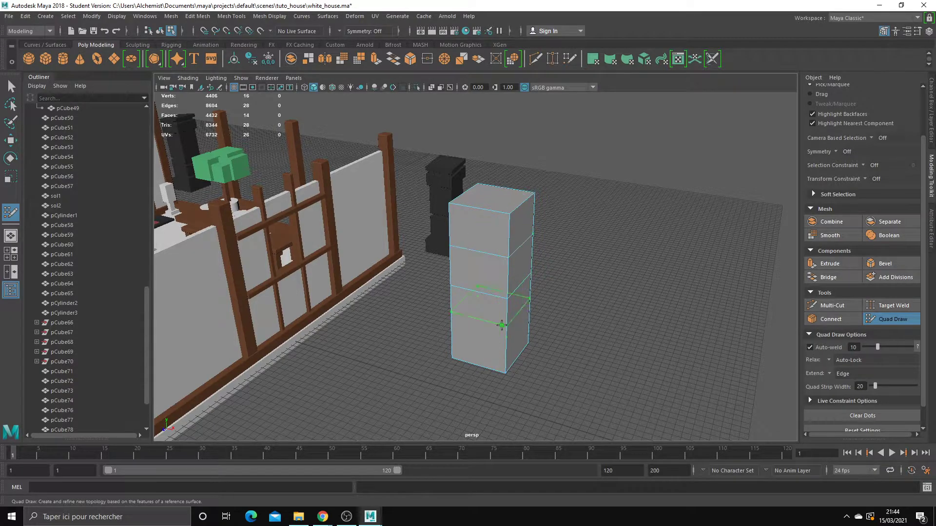
{"action": "left_click", "coordinate": [502, 324], "text": "ctrl+shift"}
{"action": "left_click_drag", "start_coordinate": [502, 324], "coordinate": [500, 316], "text": "alt"}
{"action": "key", "text": "ctrl+z"}
{"action": "key", "text": "ctrl+z"}
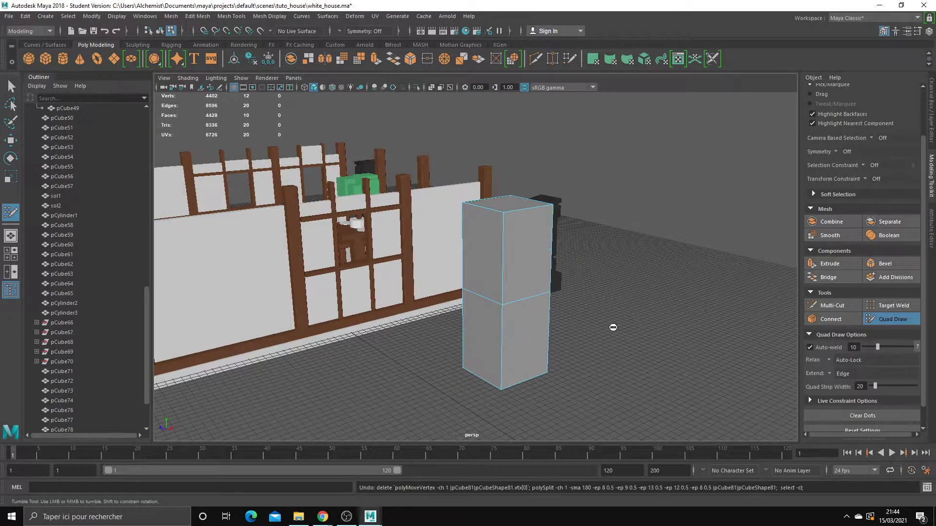
{"action": "mouse_move", "coordinate": [613, 328]}
{"action": "left_mouse_down", "text": "alt"}
{"action": "mouse_move", "coordinate": [527, 315]}
{"action": "mouse_move", "coordinate": [574, 299]}
{"action": "mouse_move", "coordinate": [487, 284]}
{"action": "mouse_move", "coordinate": [560, 278]}
{"action": "mouse_move", "coordinate": [465, 201]}
{"action": "mouse_move", "coordinate": [553, 255]}
{"action": "mouse_move", "coordinate": [477, 377]}
{"action": "mouse_move", "coordinate": [519, 382]}
{"action": "mouse_move", "coordinate": [510, 376]}
{"action": "left_mouse_up", "text": "alt"}
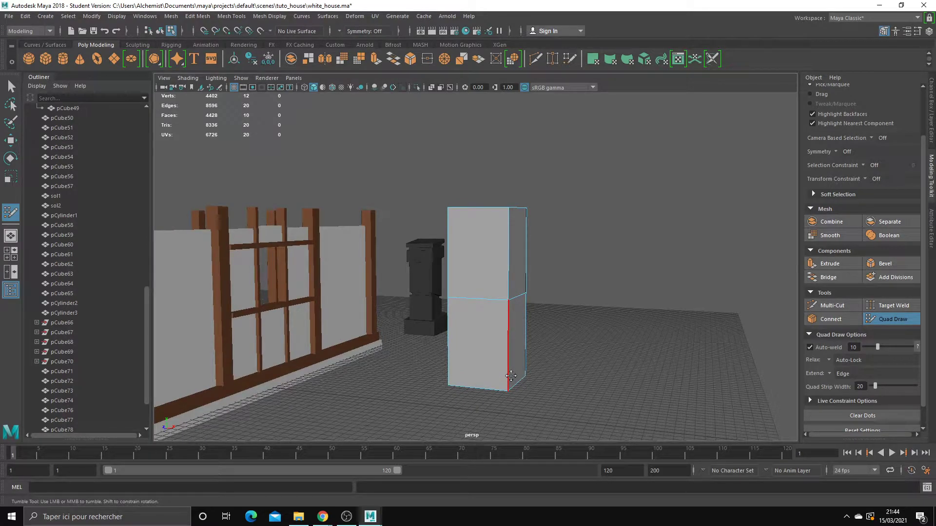
{"action": "mouse_move", "coordinate": [510, 375]}
{"action": "left_mouse_down", "text": "alt"}
{"action": "mouse_move", "coordinate": [489, 382]}
{"action": "mouse_move", "coordinate": [511, 368]}
{"action": "mouse_move", "coordinate": [581, 378]}
{"action": "left_mouse_up", "text": "alt"}
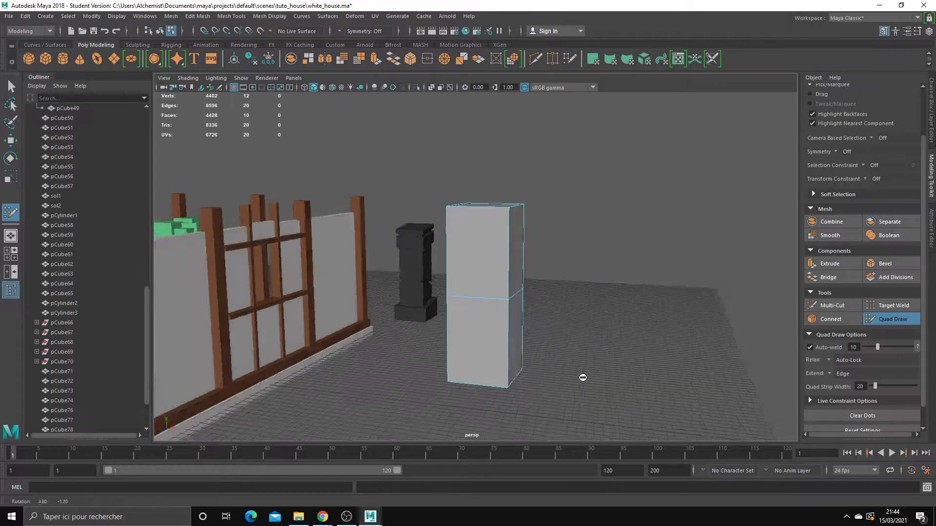
{"action": "right_click_drag", "start_coordinate": [580, 378], "coordinate": [542, 346], "text": "alt"}
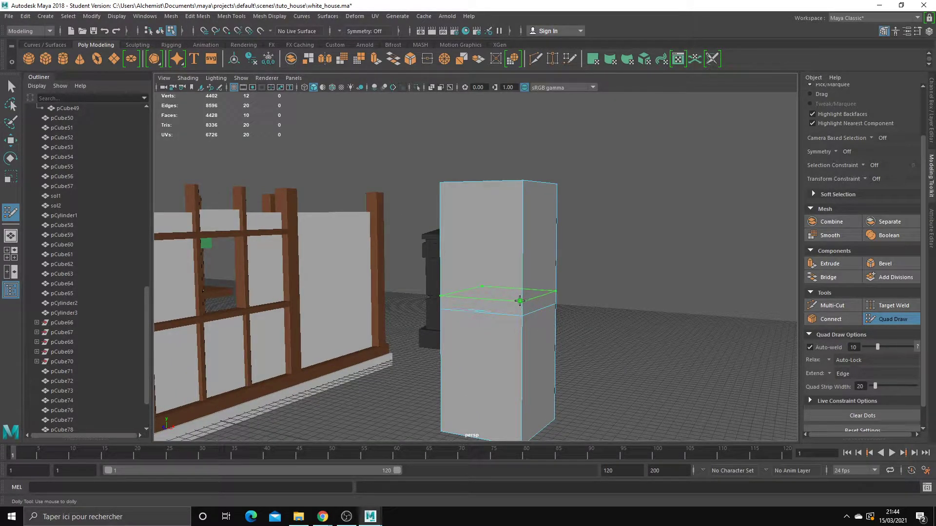
Step: Add a second loop just below the middle one to form a thin band, then switch to face selection
{"action": "left_click", "coordinate": [521, 303], "text": "ctrl"}
{"action": "key", "text": "q"}
{"action": "mouse_move", "coordinate": [577, 358]}
{"action": "right_mouse_down", "text": "alt"}
{"action": "mouse_move", "coordinate": [542, 347]}
{"action": "mouse_move", "coordinate": [525, 311]}
{"action": "right_mouse_up", "text": "alt"}
{"action": "key", "text": "F11"}
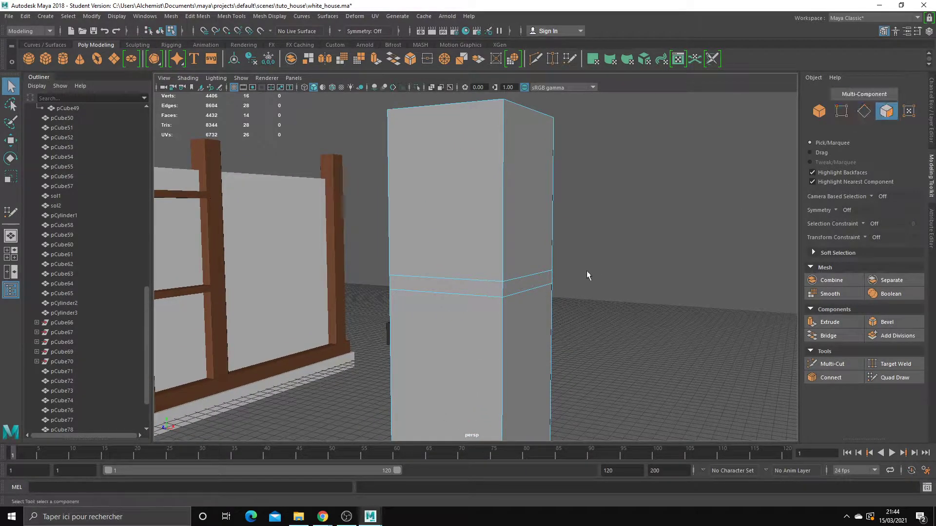
Step: Select the middle band of faces and extrude it inward with thickness -0.19 to form a groove
{"action": "left_click", "coordinate": [525, 284]}
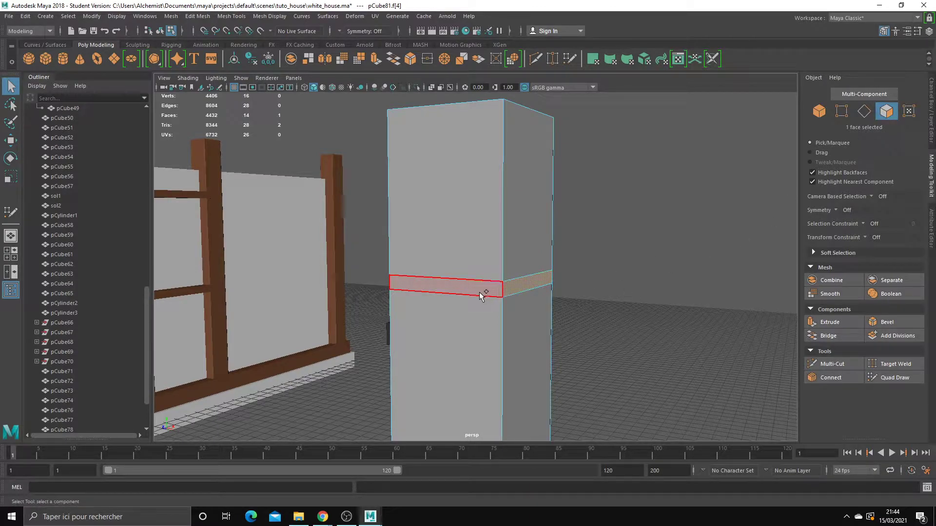
{"action": "double_click", "coordinate": [479, 292]}
{"action": "left_click_drag", "start_coordinate": [558, 303], "coordinate": [802, 332], "text": "alt"}
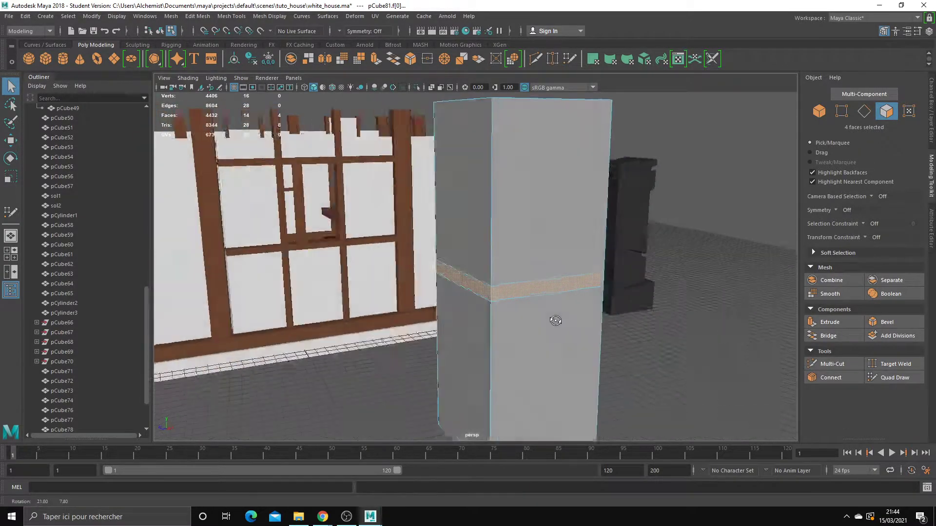
{"action": "left_click", "coordinate": [829, 323]}
{"action": "left_click_drag", "start_coordinate": [399, 305], "coordinate": [415, 298]}
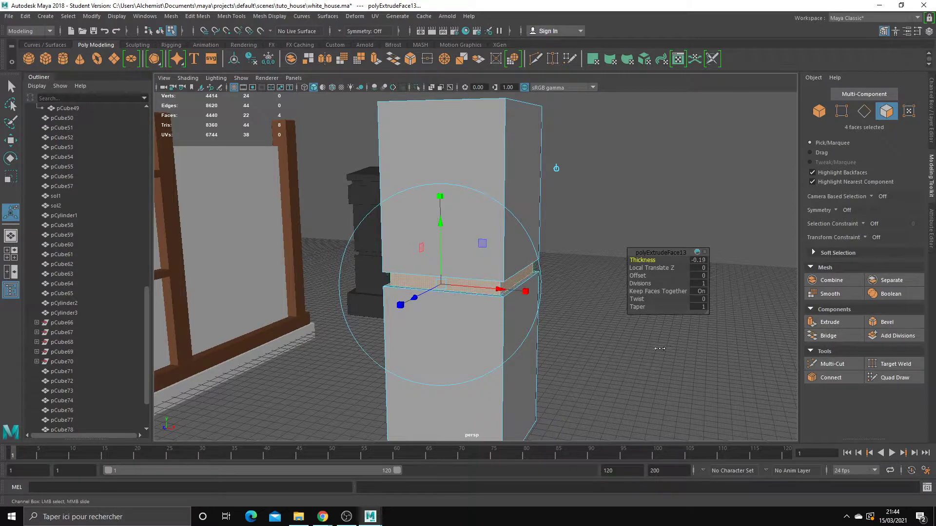
{"action": "key", "text": "q"}
{"action": "key", "text": "F8"}
{"action": "mouse_move", "coordinate": [591, 226]}
{"action": "left_mouse_down", "text": "alt"}
{"action": "mouse_move", "coordinate": [604, 309]}
{"action": "mouse_move", "coordinate": [532, 310]}
{"action": "mouse_move", "coordinate": [594, 291]}
{"action": "left_mouse_up", "text": "alt"}
{"action": "left_click", "coordinate": [831, 364]}
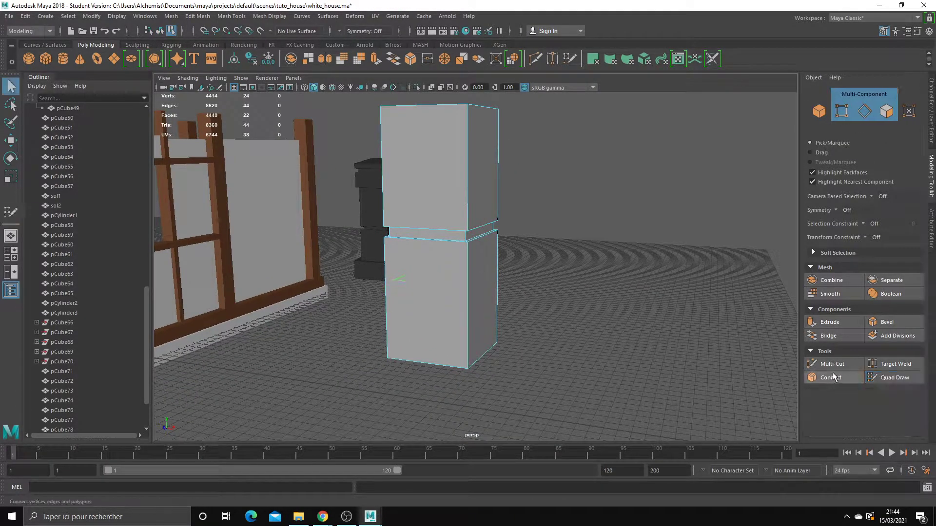
Step: Cut a new edge across a side face of the column's lower block with Multi-Cut
{"action": "left_click_drag", "start_coordinate": [620, 337], "coordinate": [469, 285], "text": "alt"}
{"action": "left_click", "coordinate": [468, 284]}
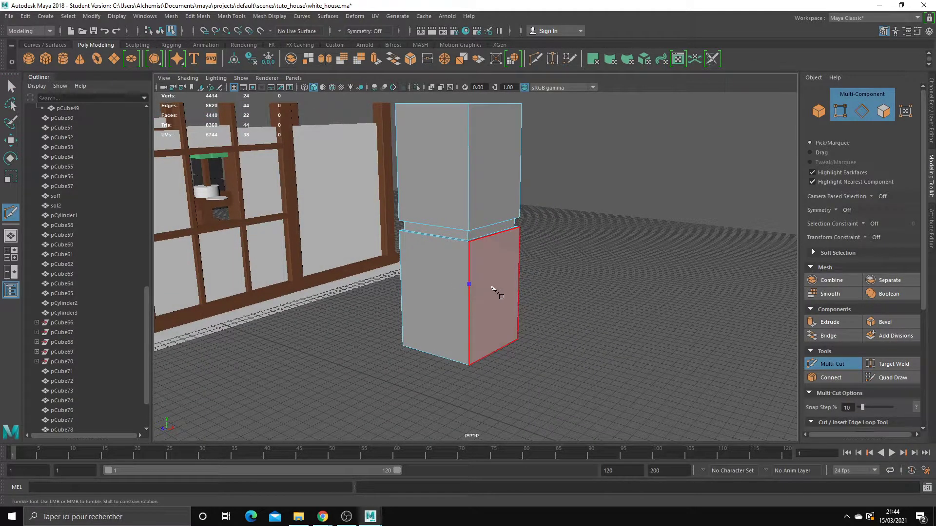
{"action": "left_click", "coordinate": [516, 283]}
{"action": "key", "text": "q"}
Step: Switch to Quad Draw and orbit around the column to inspect its blocks
{"action": "right_click_drag", "start_coordinate": [490, 235], "coordinate": [487, 275]}
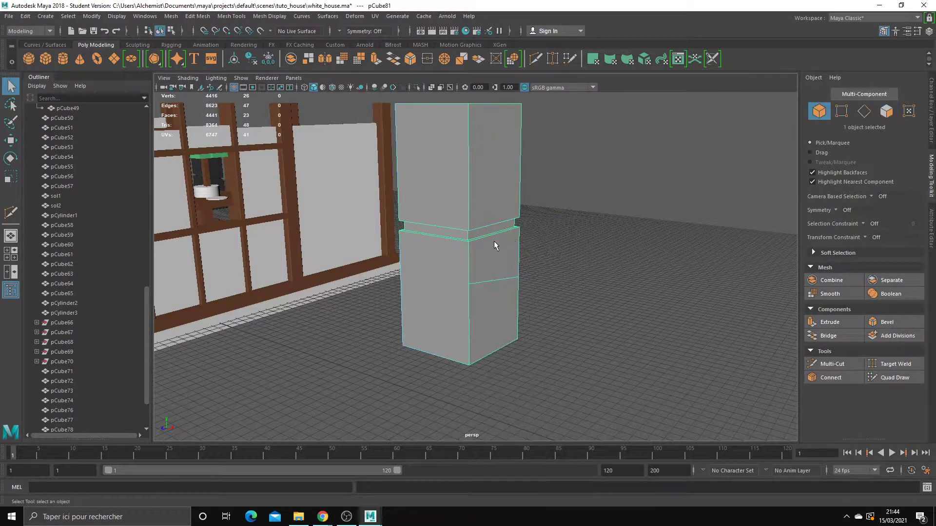
{"action": "left_click", "coordinate": [893, 378]}
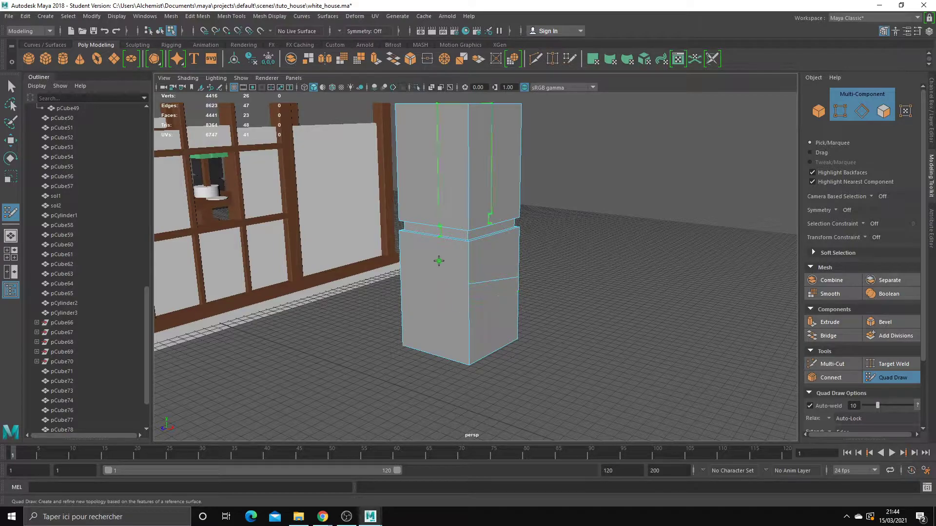
{"action": "left_click_drag", "start_coordinate": [426, 257], "coordinate": [433, 243], "text": "alt"}
{"action": "middle_click_drag", "start_coordinate": [433, 243], "coordinate": [468, 252], "text": "alt"}
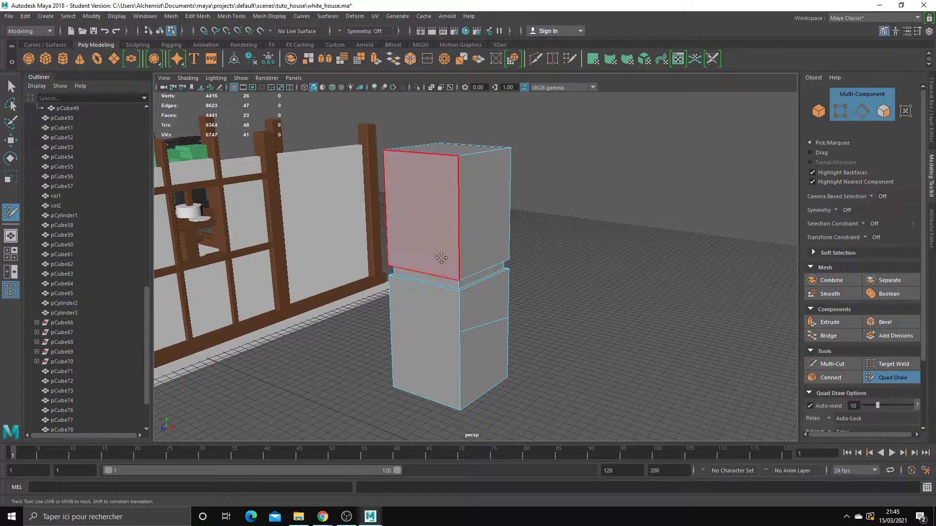
{"action": "left_click_drag", "start_coordinate": [443, 259], "coordinate": [467, 238], "text": "alt"}
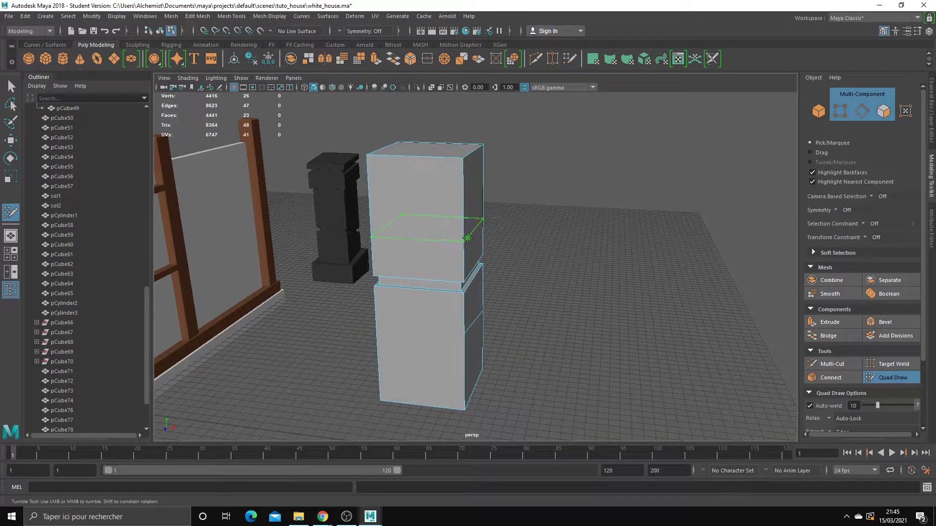
{"action": "left_click_drag", "start_coordinate": [361, 209], "coordinate": [445, 199], "text": "alt"}
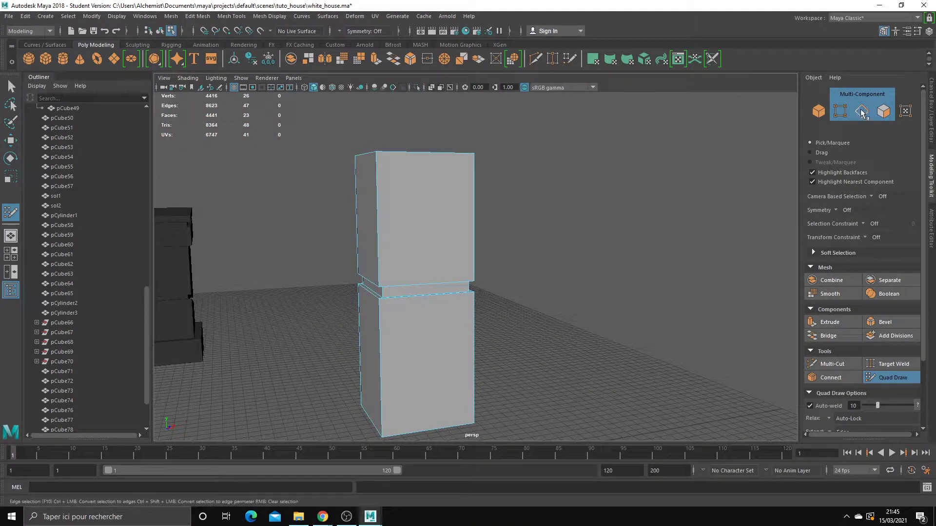
Step: Leave Quad Draw for face selection and orbit to face the upper block's side
{"action": "key", "text": "F11"}
{"action": "left_click_drag", "start_coordinate": [714, 175], "coordinate": [545, 224], "text": "alt"}
{"action": "left_click", "coordinate": [885, 377]}
{"action": "left_click_drag", "start_coordinate": [683, 273], "coordinate": [585, 270], "text": "alt"}
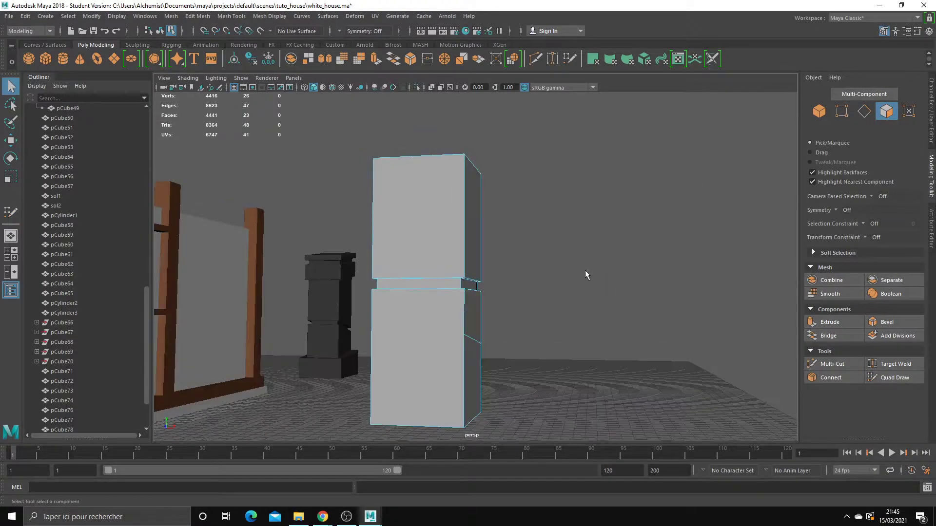
{"action": "left_click_drag", "start_coordinate": [540, 250], "coordinate": [500, 261], "text": "alt"}
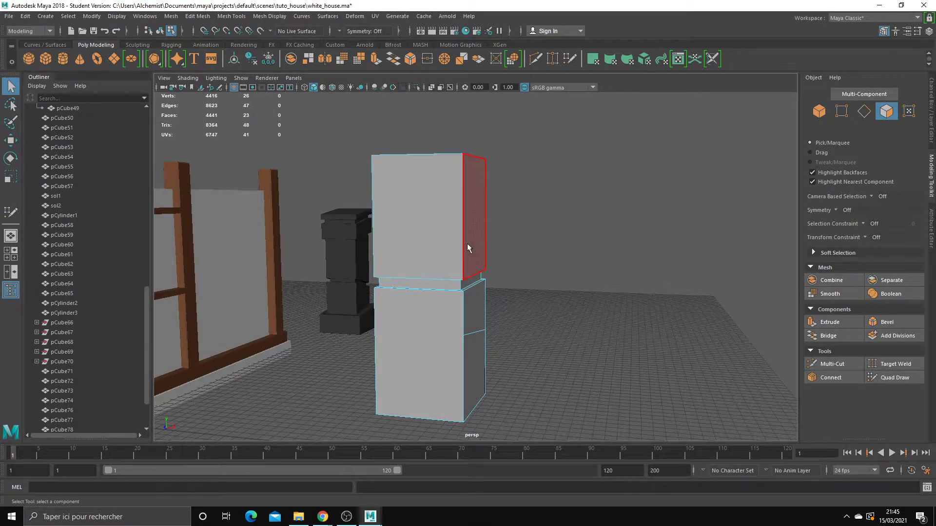
{"action": "left_click_drag", "start_coordinate": [563, 248], "coordinate": [470, 231], "text": "alt"}
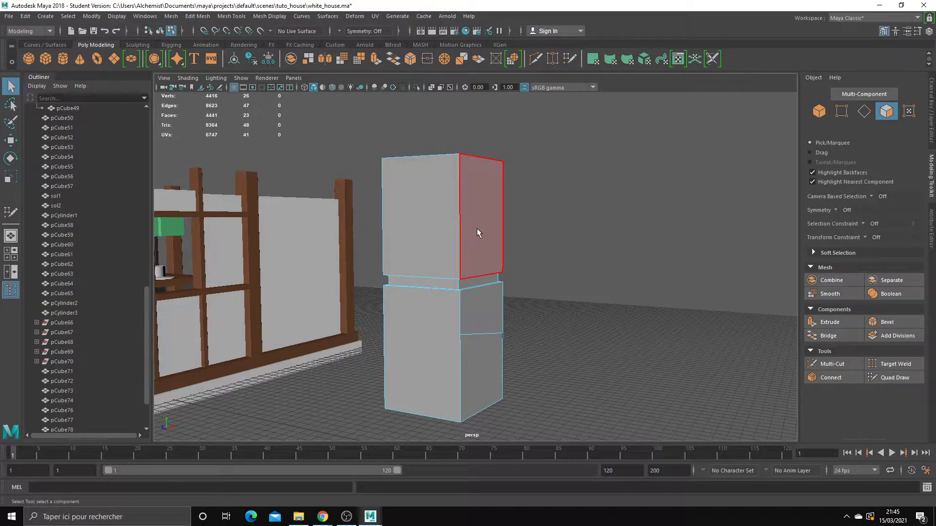
Step: Select the four side faces of the upper block to inspect them
{"action": "left_click", "coordinate": [478, 229]}
{"action": "mouse_move", "coordinate": [507, 258]}
{"action": "left_mouse_down", "text": "alt"}
{"action": "mouse_move", "coordinate": [426, 231]}
{"action": "mouse_move", "coordinate": [480, 239]}
{"action": "left_mouse_up", "text": "alt"}
{"action": "left_click", "coordinate": [424, 231], "text": "shift"}
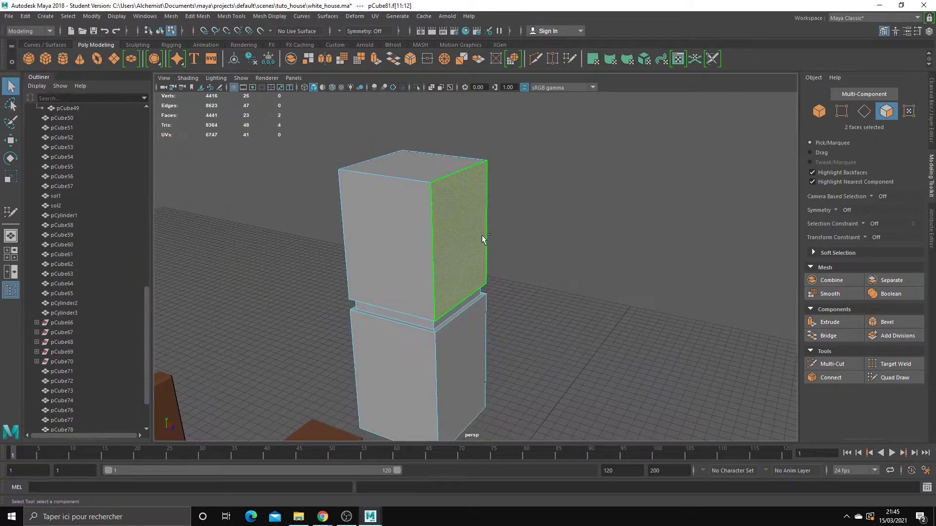
{"action": "left_click", "coordinate": [387, 237], "text": "shift"}
{"action": "mouse_move", "coordinate": [386, 233]}
{"action": "left_mouse_down", "text": "alt"}
{"action": "mouse_move", "coordinate": [546, 245]}
{"action": "mouse_move", "coordinate": [430, 213]}
{"action": "mouse_move", "coordinate": [388, 220]}
{"action": "mouse_move", "coordinate": [565, 230]}
{"action": "mouse_move", "coordinate": [510, 235]}
{"action": "mouse_move", "coordinate": [476, 323]}
{"action": "left_mouse_up", "text": "alt"}
{"action": "left_click", "coordinate": [506, 237]}
{"action": "left_click", "coordinate": [429, 214], "text": "shift"}
{"action": "left_click", "coordinate": [388, 220], "text": "shift"}
{"action": "left_click", "coordinate": [451, 225], "text": "shift"}
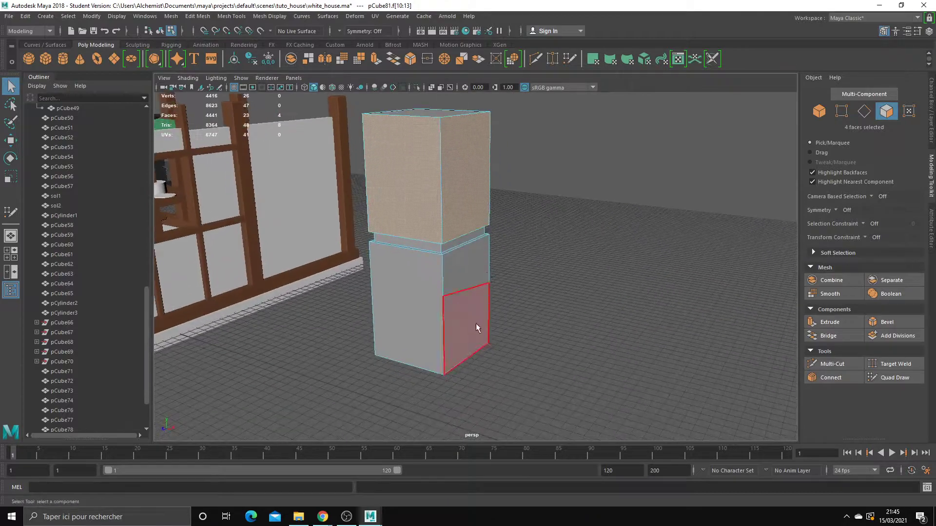
{"action": "scroll", "coordinate": [457, 273], "scroll_direction": "up", "scroll_amount": 2}
Step: Select several lower-block faces, then undo back to before the Multi-Cut edge
{"action": "left_click", "coordinate": [457, 273]}
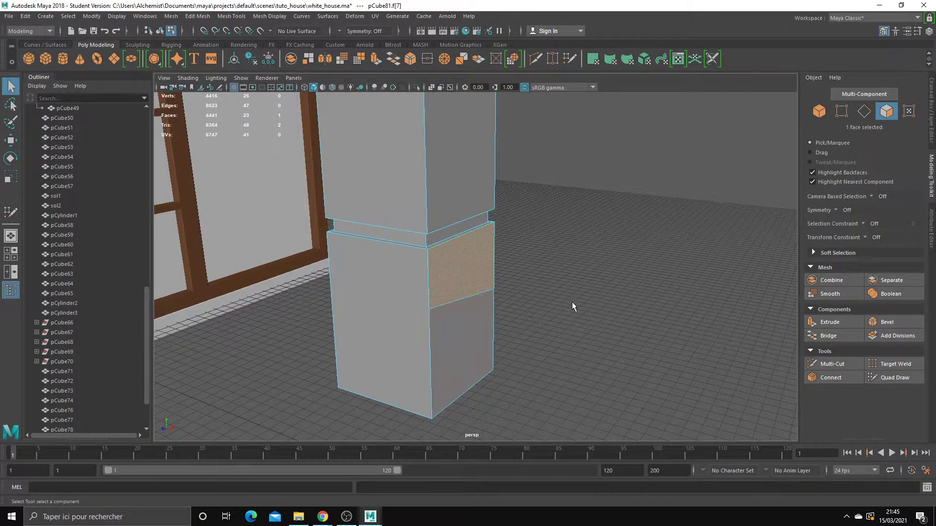
{"action": "left_click", "coordinate": [571, 302]}
{"action": "left_click_drag", "start_coordinate": [537, 291], "coordinate": [478, 299], "text": "alt"}
{"action": "left_click", "coordinate": [467, 292]}
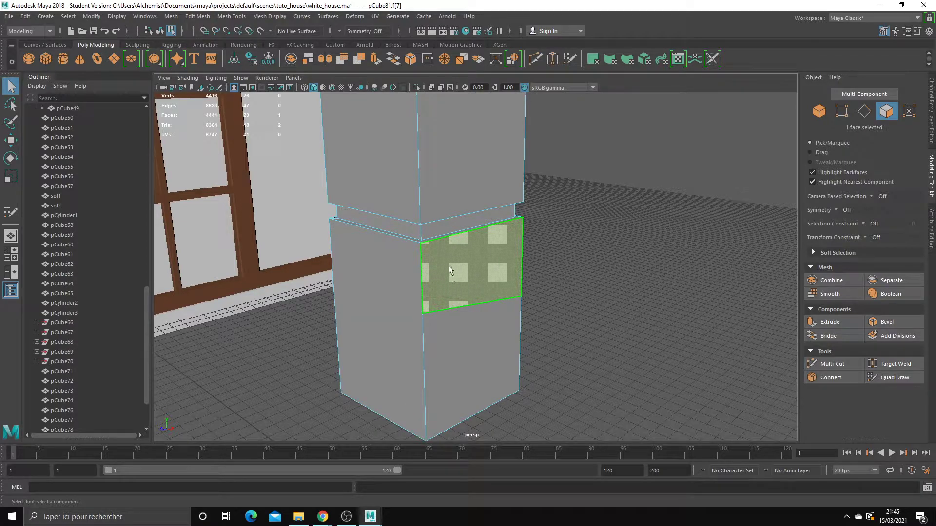
{"action": "left_click", "coordinate": [393, 307], "text": "shift"}
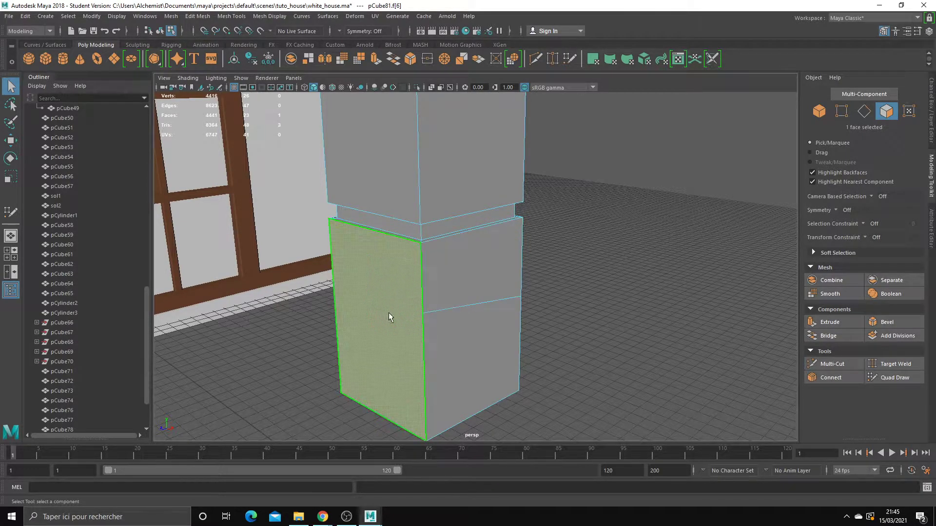
{"action": "left_click", "coordinate": [461, 326], "text": "shift"}
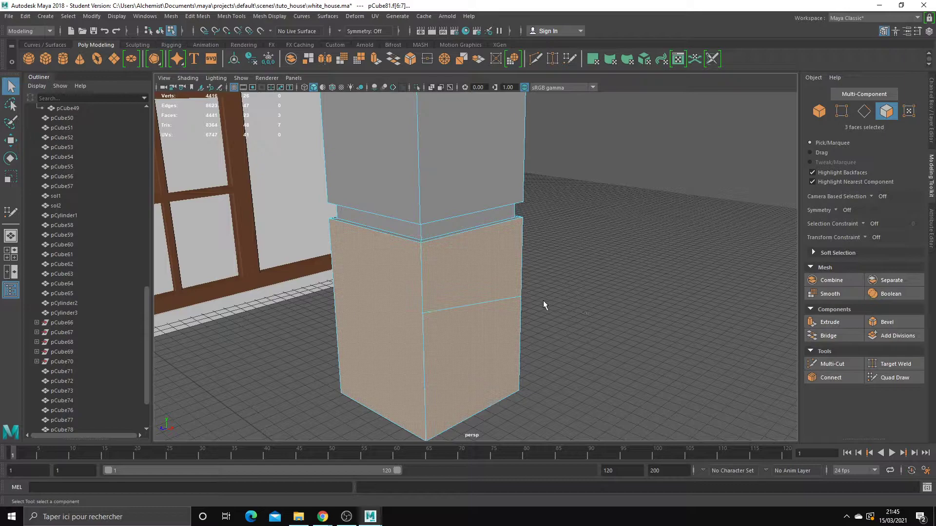
{"action": "key", "text": "ctrl+z"}
{"action": "key", "text": "ctrl+z"}
{"action": "key", "text": "ctrl+z"}
{"action": "key", "text": "ctrl+z"}
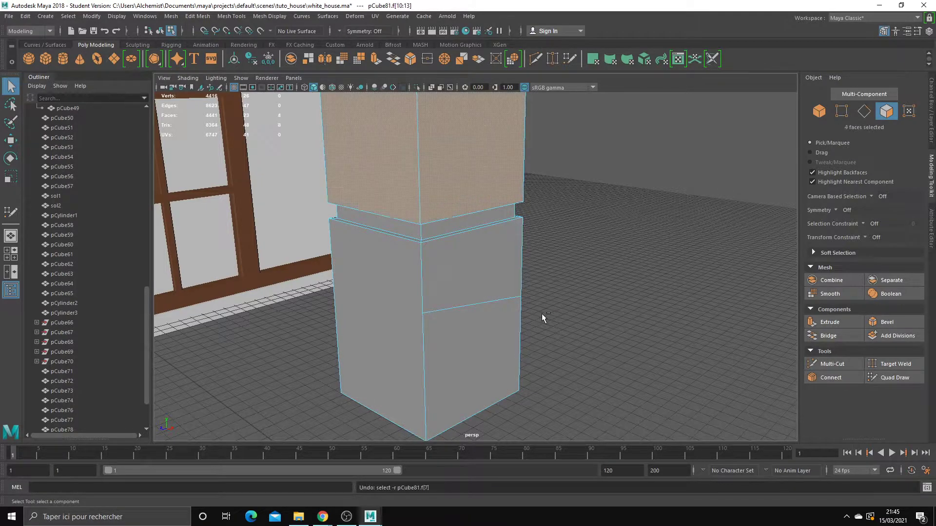
{"action": "key", "text": "ctrl+z"}
{"action": "key", "text": "ctrl+z"}
{"action": "key", "text": "ctrl+z"}
{"action": "key", "text": "ctrl+z"}
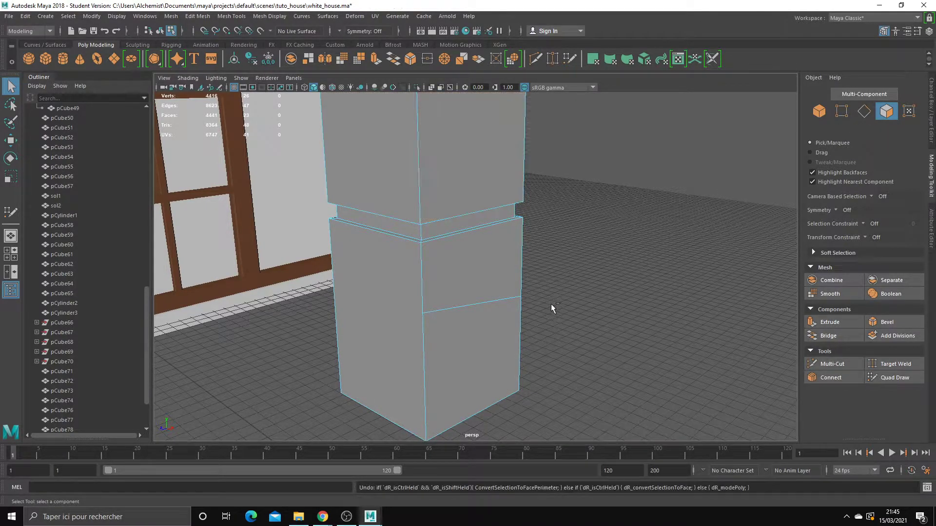
{"action": "key", "text": "ctrl+z"}
Step: Activate Multi-Cut and orbit to show the pillar's right side
{"action": "scroll", "coordinate": [591, 309], "scroll_direction": "down", "scroll_amount": 4}
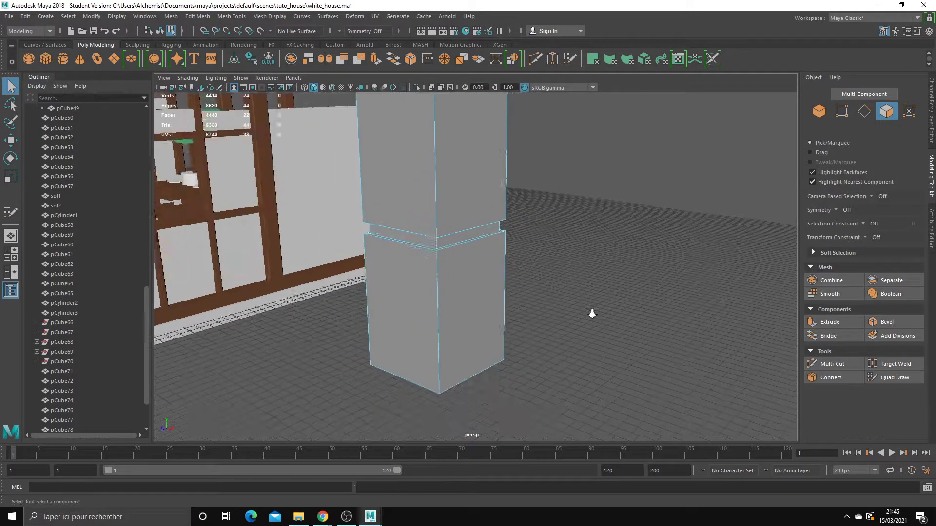
{"action": "scroll", "coordinate": [593, 314], "scroll_direction": "down", "scroll_amount": 3}
{"action": "scroll", "coordinate": [595, 283], "scroll_direction": "up", "scroll_amount": 3}
{"action": "left_click", "coordinate": [811, 378]}
{"action": "key", "text": "q"}
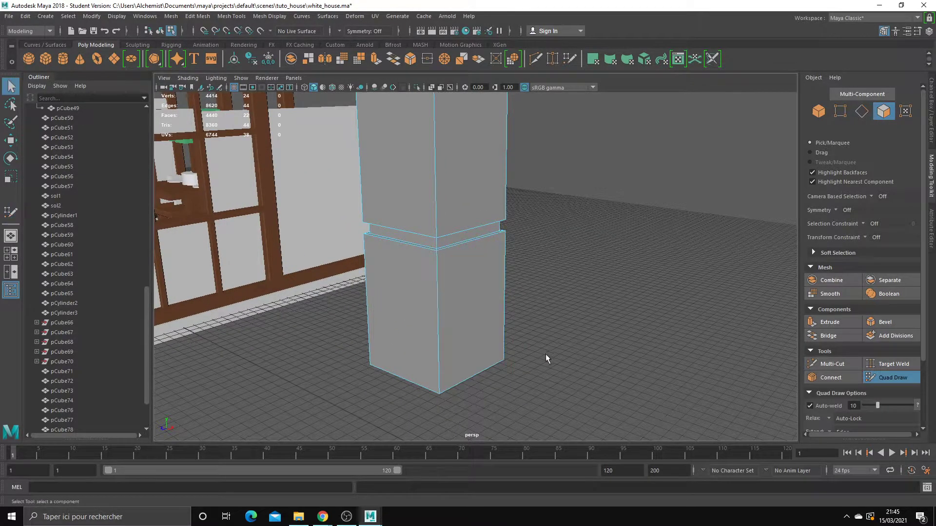
{"action": "left_click_drag", "start_coordinate": [546, 354], "coordinate": [626, 336], "text": "alt"}
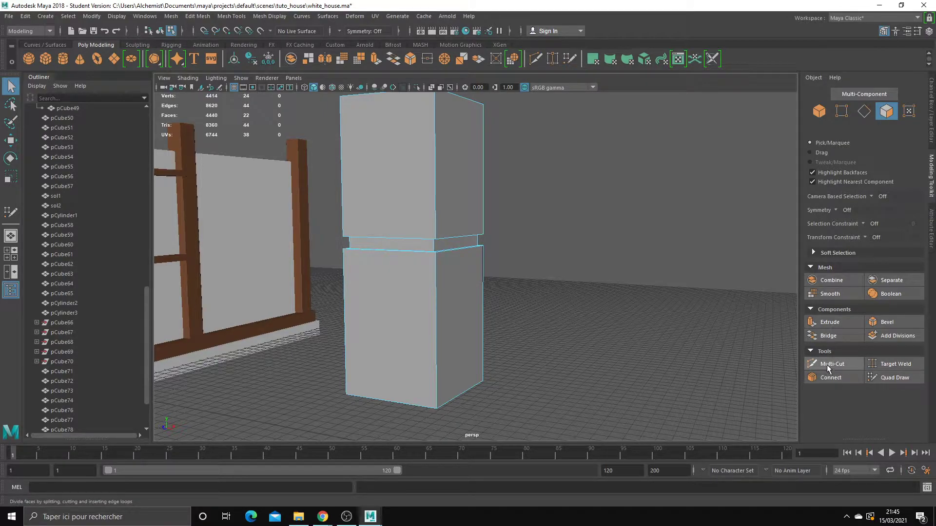
{"action": "left_click", "coordinate": [827, 369]}
{"action": "middle_click_drag", "start_coordinate": [609, 345], "coordinate": [609, 322], "text": "alt"}
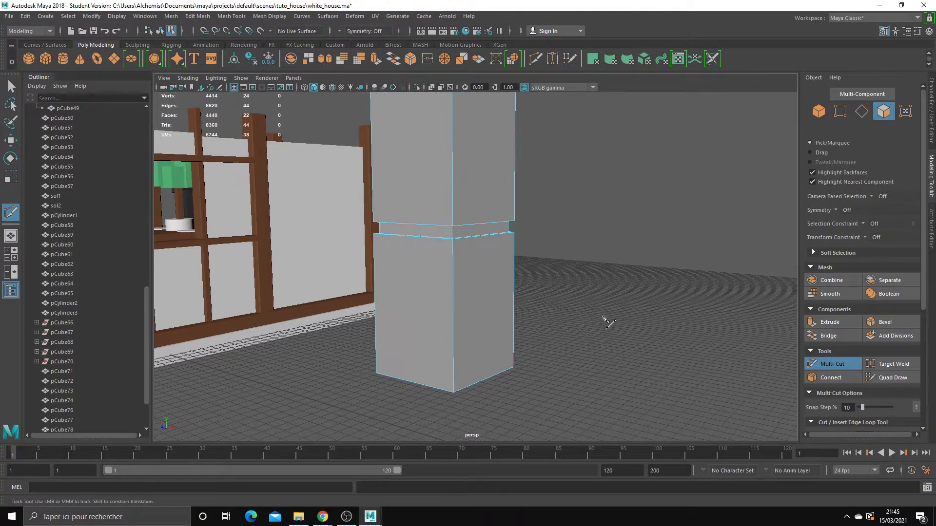
{"action": "left_click_drag", "start_coordinate": [609, 322], "coordinate": [645, 307], "text": "alt"}
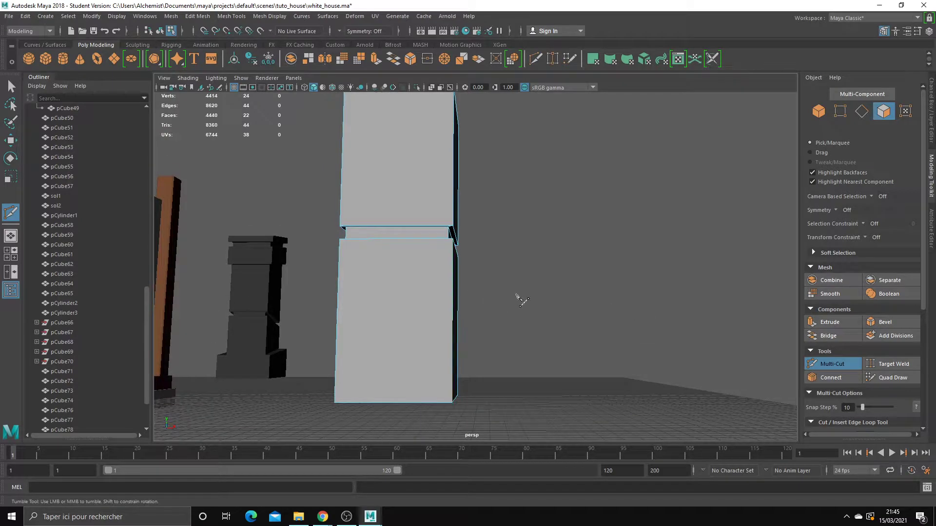
{"action": "left_click_drag", "start_coordinate": [517, 296], "coordinate": [454, 291], "text": "alt"}
Step: Draw a slanted cut across the lower block's front faces and commit it with Enter
{"action": "left_click", "coordinate": [452, 281]}
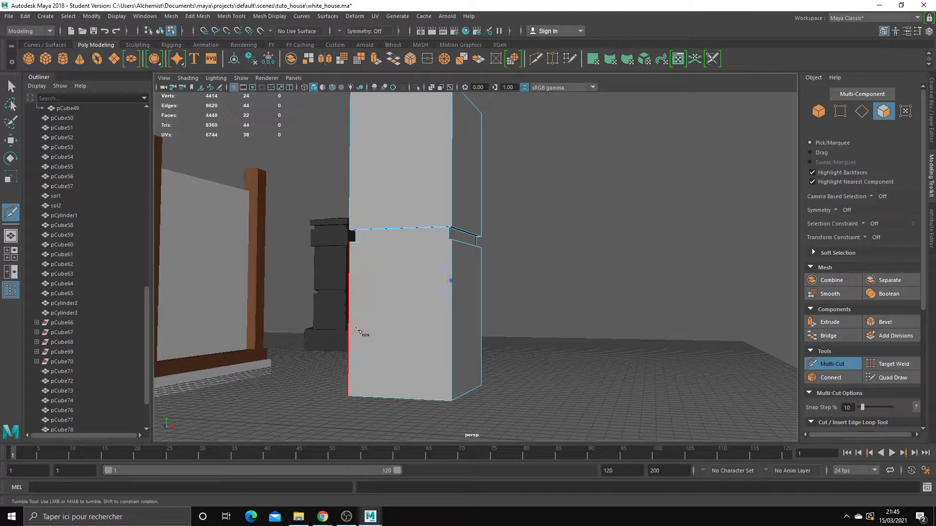
{"action": "mouse_move", "coordinate": [349, 328]}
{"action": "left_mouse_down", "text": "alt"}
{"action": "mouse_move", "coordinate": [387, 358]}
{"action": "mouse_move", "coordinate": [324, 351]}
{"action": "mouse_move", "coordinate": [317, 366]}
{"action": "mouse_move", "coordinate": [376, 371]}
{"action": "mouse_move", "coordinate": [428, 361]}
{"action": "mouse_move", "coordinate": [488, 298]}
{"action": "mouse_move", "coordinate": [485, 330]}
{"action": "mouse_move", "coordinate": [569, 341]}
{"action": "mouse_move", "coordinate": [618, 324]}
{"action": "mouse_move", "coordinate": [589, 345]}
{"action": "mouse_move", "coordinate": [600, 359]}
{"action": "mouse_move", "coordinate": [583, 355]}
{"action": "mouse_move", "coordinate": [591, 338]}
{"action": "left_mouse_up", "text": "alt"}
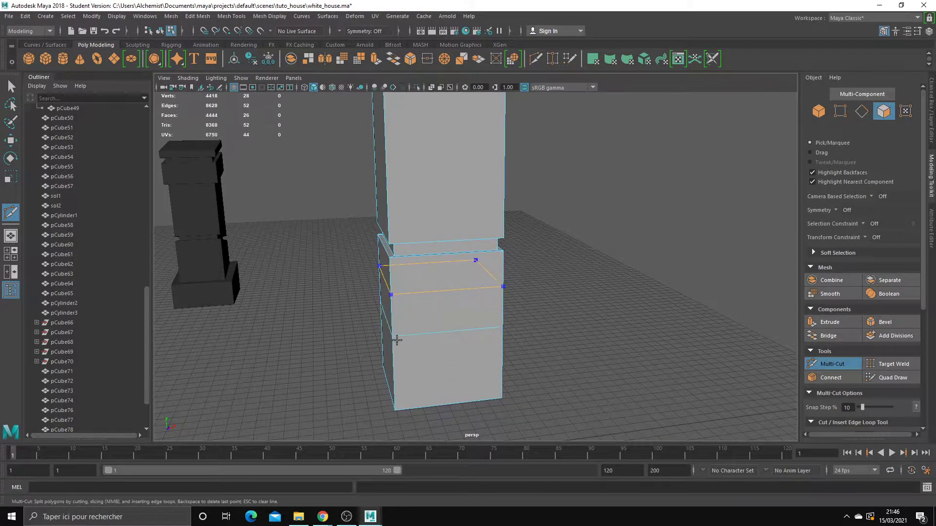
{"action": "key", "text": "Return"}
{"action": "mouse_move", "coordinate": [488, 355]}
{"action": "left_mouse_down", "text": "alt"}
{"action": "mouse_move", "coordinate": [524, 359]}
{"action": "mouse_move", "coordinate": [483, 298]}
{"action": "left_mouse_up", "text": "alt"}
{"action": "left_click_drag", "start_coordinate": [476, 297], "coordinate": [601, 318], "text": "alt"}
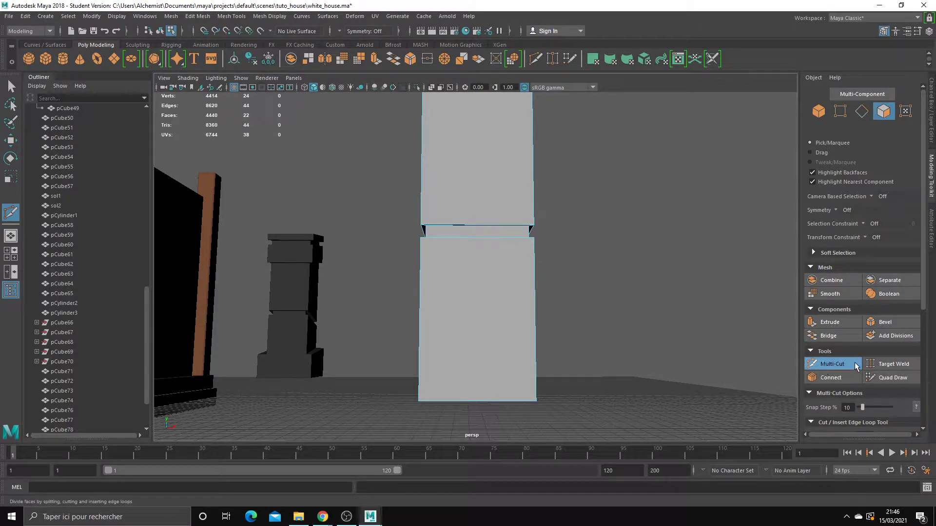
{"action": "left_click", "coordinate": [420, 237]}
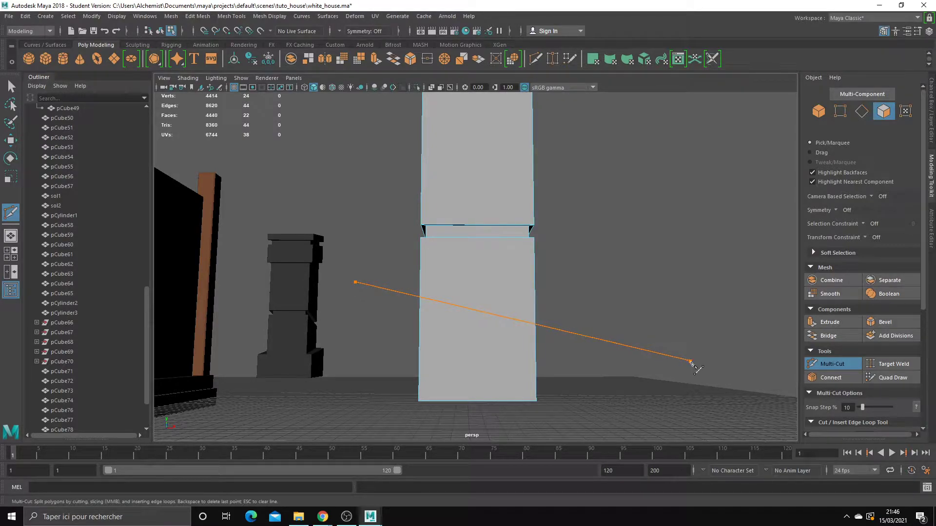
Step: Orbit around the column and place a short Multi-Cut across the upper block's top corner
{"action": "left_click_drag", "start_coordinate": [648, 359], "coordinate": [500, 323], "text": "alt"}
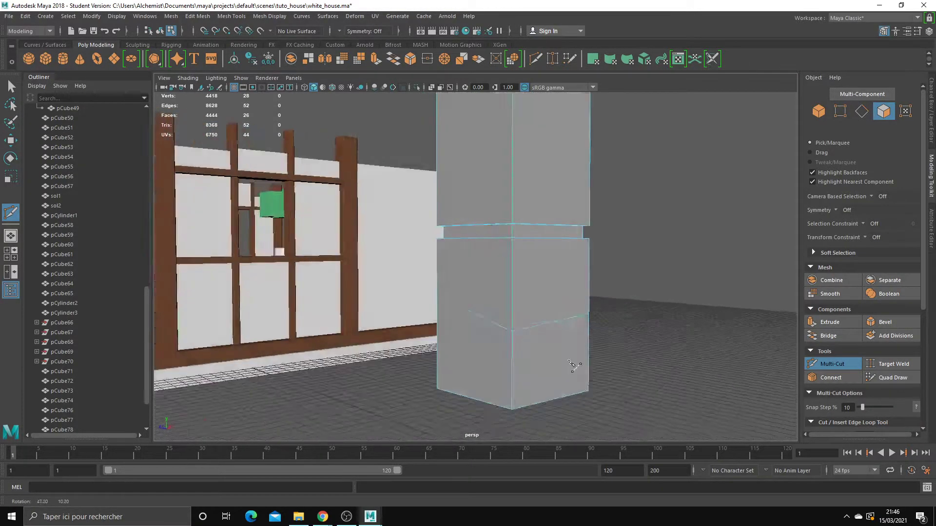
{"action": "mouse_move", "coordinate": [594, 322]}
{"action": "left_mouse_down", "text": "alt"}
{"action": "mouse_move", "coordinate": [557, 340]}
{"action": "mouse_move", "coordinate": [615, 324]}
{"action": "mouse_move", "coordinate": [518, 329]}
{"action": "mouse_move", "coordinate": [783, 323]}
{"action": "mouse_move", "coordinate": [674, 324]}
{"action": "mouse_move", "coordinate": [627, 309]}
{"action": "mouse_move", "coordinate": [591, 319]}
{"action": "left_mouse_up", "text": "alt"}
{"action": "left_click_drag", "start_coordinate": [645, 348], "coordinate": [510, 323], "text": "alt"}
{"action": "left_click_drag", "start_coordinate": [632, 314], "coordinate": [483, 321], "text": "alt"}
{"action": "scroll", "coordinate": [397, 324], "scroll_direction": "down", "scroll_amount": 3}
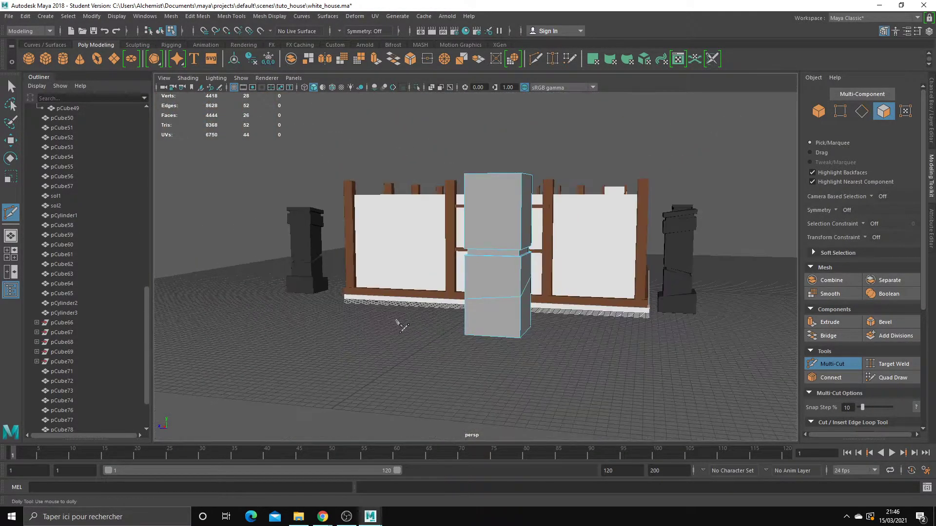
{"action": "scroll", "coordinate": [414, 292], "scroll_direction": "up", "scroll_amount": 2}
{"action": "left_click_drag", "start_coordinate": [428, 263], "coordinate": [380, 263], "text": "alt"}
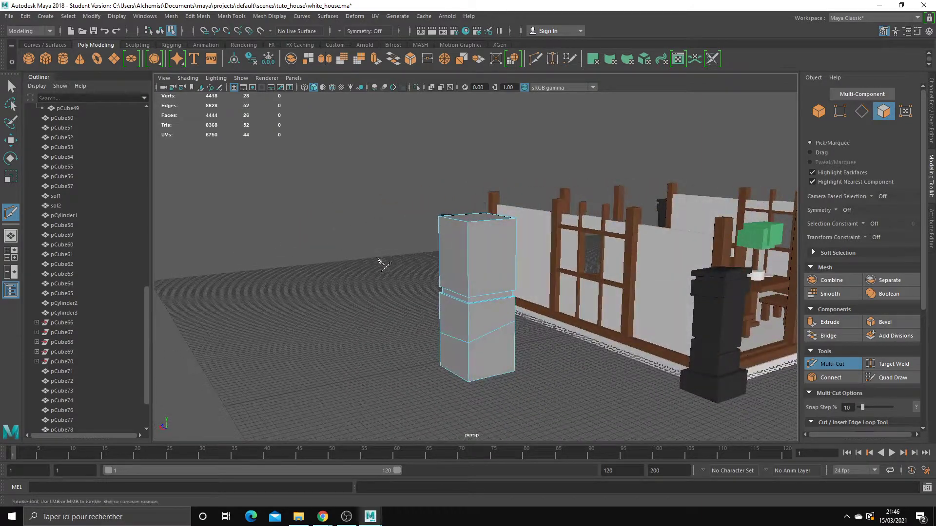
{"action": "mouse_move", "coordinate": [468, 197]}
{"action": "left_mouse_down", "text": "alt"}
{"action": "mouse_move", "coordinate": [477, 253]}
{"action": "mouse_move", "coordinate": [491, 266]}
{"action": "left_mouse_up", "text": "alt"}
{"action": "left_click", "coordinate": [459, 254]}
{"action": "mouse_move", "coordinate": [527, 234]}
{"action": "left_mouse_down", "text": "alt"}
{"action": "mouse_move", "coordinate": [525, 209]}
{"action": "mouse_move", "coordinate": [559, 232]}
{"action": "left_mouse_up", "text": "alt"}
{"action": "scroll", "coordinate": [546, 268], "scroll_direction": "up", "scroll_amount": 5}
Step: Delete the three selected corner faces of the box, then undo the deletion
{"action": "key", "text": "q"}
{"action": "right_click_drag", "start_coordinate": [488, 243], "coordinate": [512, 230]}
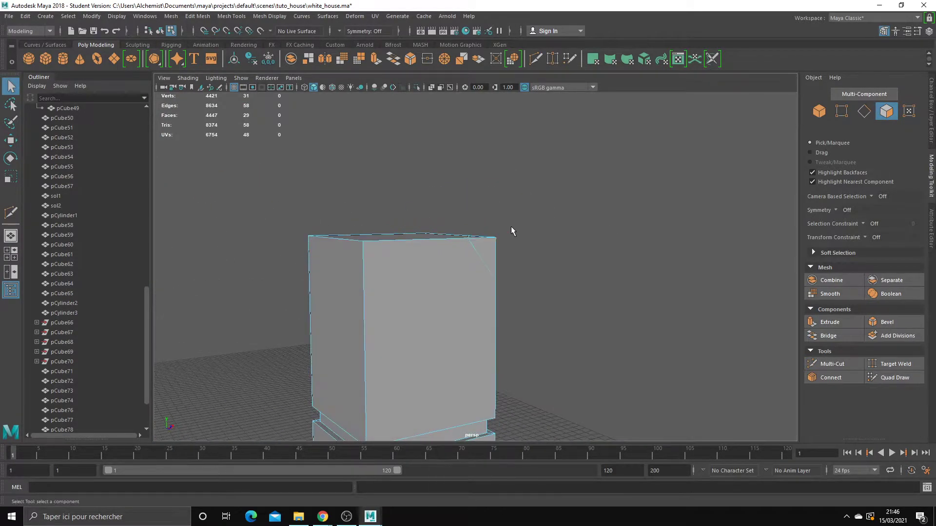
{"action": "key", "text": "Delete"}
{"action": "scroll", "coordinate": [521, 262], "scroll_direction": "down", "scroll_amount": 3}
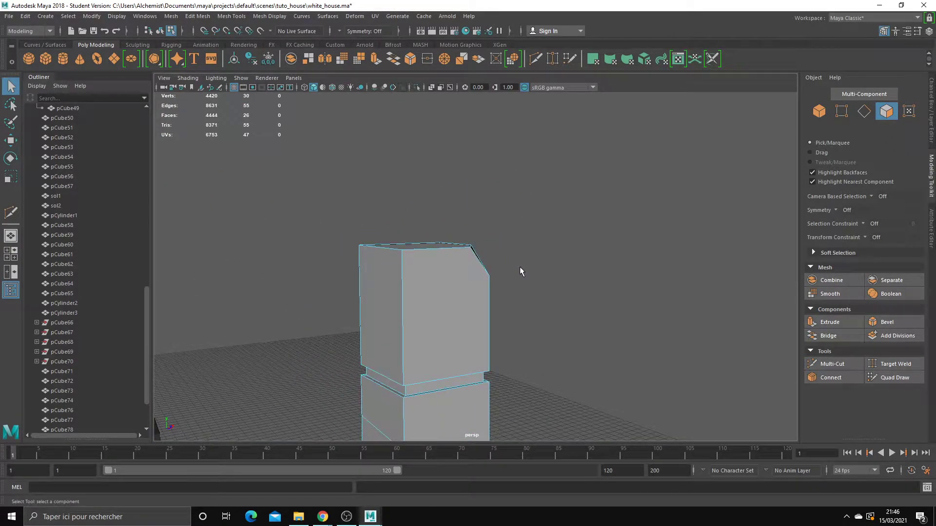
{"action": "left_click_drag", "start_coordinate": [529, 301], "coordinate": [516, 302], "text": "alt"}
{"action": "key", "text": "ctrl+z"}
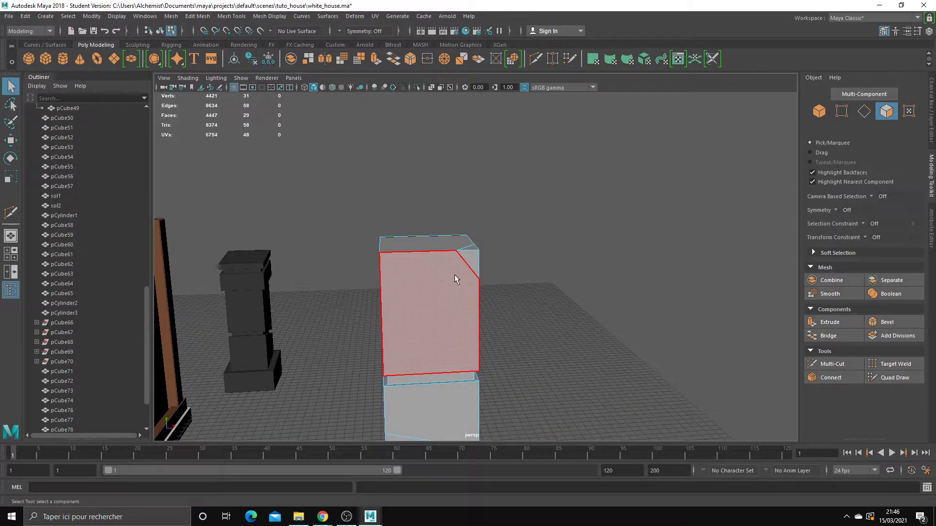
Step: Select the front, side and corner triangle faces to inspect the cut corner
{"action": "left_click", "coordinate": [440, 279]}
{"action": "mouse_move", "coordinate": [441, 280]}
{"action": "left_mouse_down", "text": "alt"}
{"action": "mouse_move", "coordinate": [437, 294]}
{"action": "mouse_move", "coordinate": [139, 432]}
{"action": "mouse_move", "coordinate": [246, 300]}
{"action": "mouse_move", "coordinate": [128, 300]}
{"action": "mouse_move", "coordinate": [448, 275]}
{"action": "left_mouse_up", "text": "alt"}
{"action": "left_click", "coordinate": [389, 291], "text": "shift"}
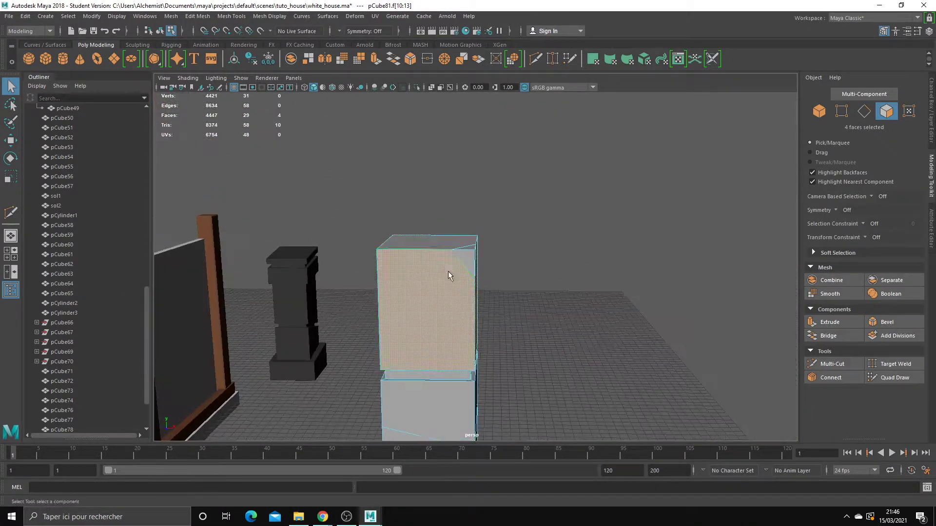
{"action": "mouse_move", "coordinate": [382, 275]}
{"action": "left_mouse_down", "text": "alt"}
{"action": "mouse_move", "coordinate": [511, 298]}
{"action": "mouse_move", "coordinate": [430, 267]}
{"action": "mouse_move", "coordinate": [533, 294]}
{"action": "mouse_move", "coordinate": [448, 283]}
{"action": "mouse_move", "coordinate": [472, 262]}
{"action": "mouse_move", "coordinate": [463, 254]}
{"action": "mouse_move", "coordinate": [491, 264]}
{"action": "mouse_move", "coordinate": [482, 282]}
{"action": "left_mouse_up", "text": "alt"}
{"action": "left_click", "coordinate": [520, 291]}
{"action": "left_click", "coordinate": [453, 258]}
{"action": "left_click", "coordinate": [453, 243]}
Step: Undo the last selection change and the Multi-Cut corner slice cuts
{"action": "key", "text": "ctrl+z"}
{"action": "key", "text": "ctrl+z"}
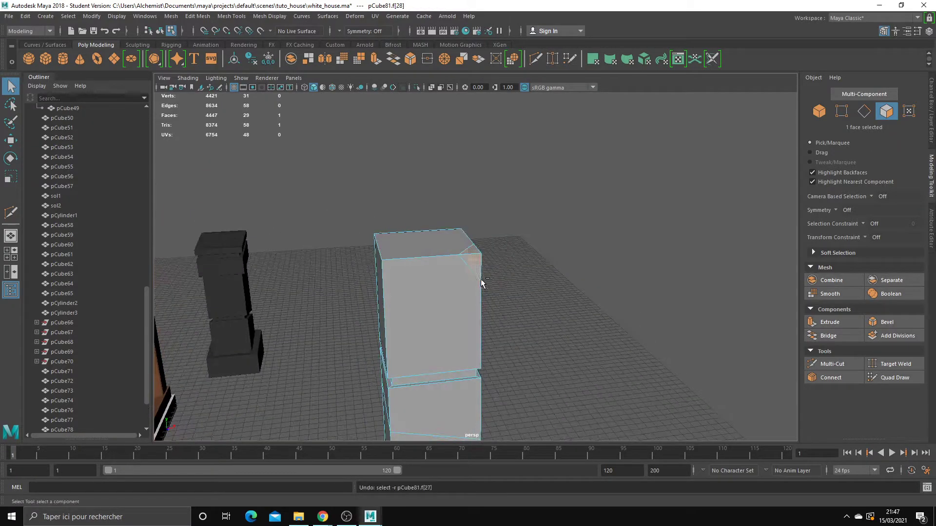
{"action": "key", "text": "ctrl+z"}
{"action": "key", "text": "ctrl+z"}
{"action": "key", "text": "ctrl+z"}
{"action": "key", "text": "ctrl+z"}
{"action": "key", "text": "ctrl+z"}
{"action": "key", "text": "ctrl+z"}
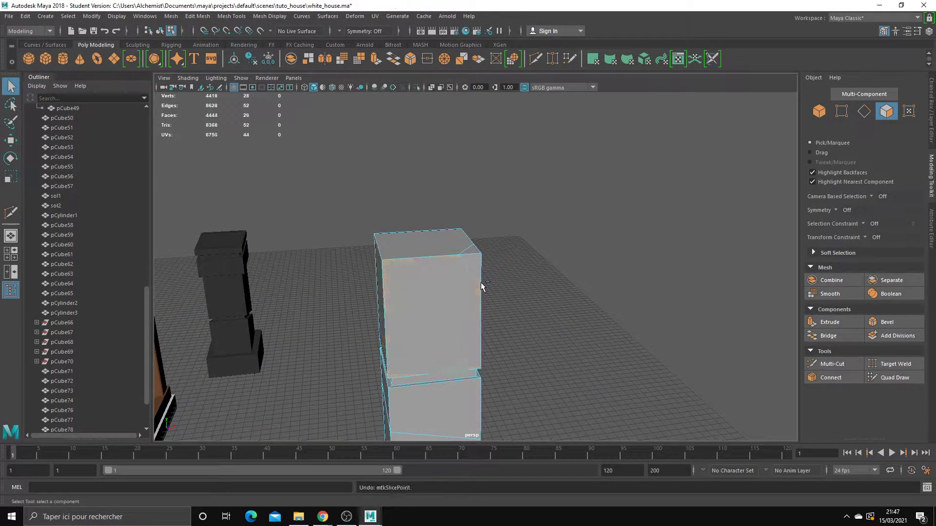
{"action": "key", "text": "ctrl+z"}
{"action": "key", "text": "ctrl+z"}
Step: Enable Quad Draw on the plain box to add a horizontal edge loop around its middle
{"action": "mouse_move", "coordinate": [498, 290]}
{"action": "left_mouse_down", "text": "alt"}
{"action": "mouse_move", "coordinate": [458, 290]}
{"action": "mouse_move", "coordinate": [446, 276]}
{"action": "left_mouse_up", "text": "alt"}
{"action": "key", "text": "ctrl+z"}
{"action": "key", "text": "ctrl+z"}
{"action": "key", "text": "ctrl+z"}
{"action": "key", "text": "ctrl+z"}
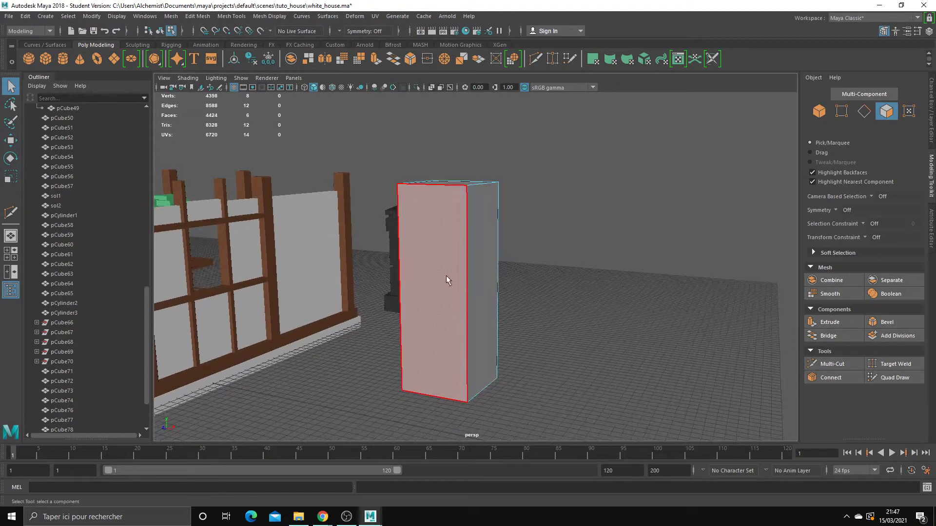
{"action": "left_click_drag", "start_coordinate": [458, 236], "coordinate": [413, 259], "text": "alt"}
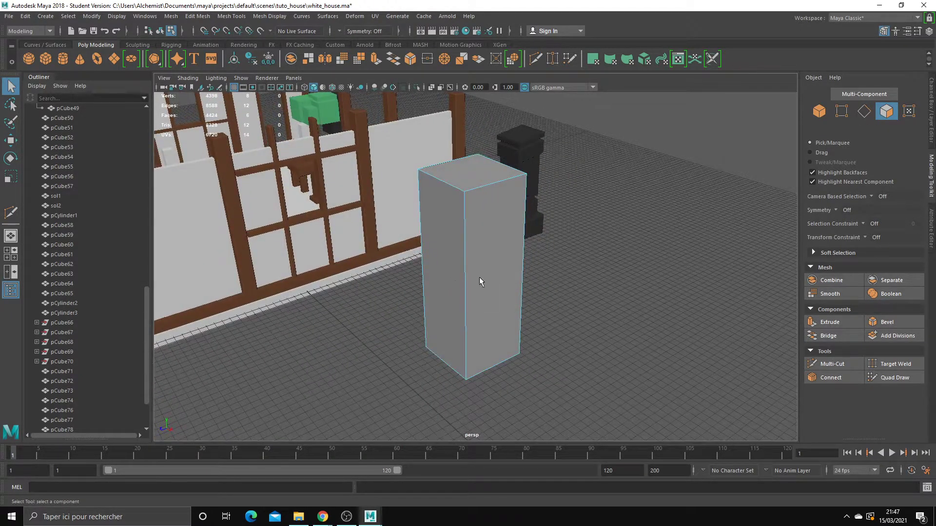
{"action": "left_click", "coordinate": [892, 377]}
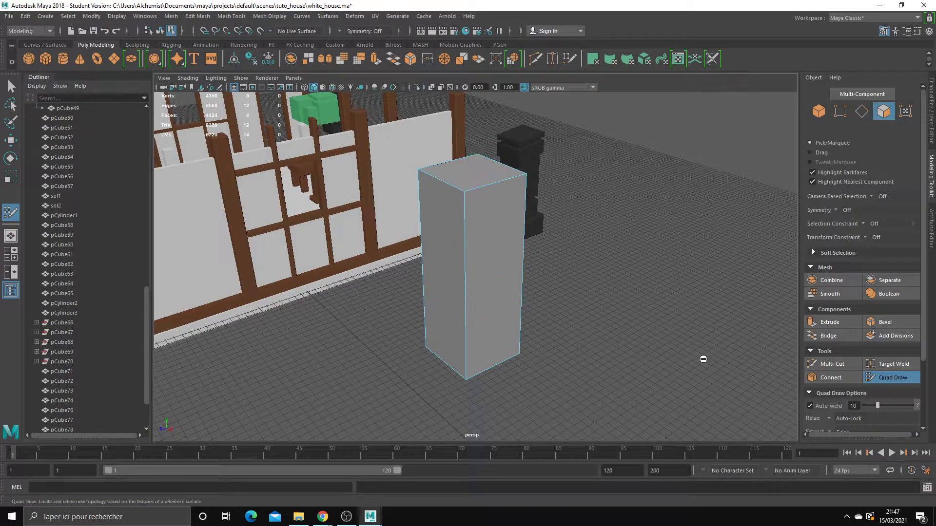
{"action": "left_click", "coordinate": [896, 379]}
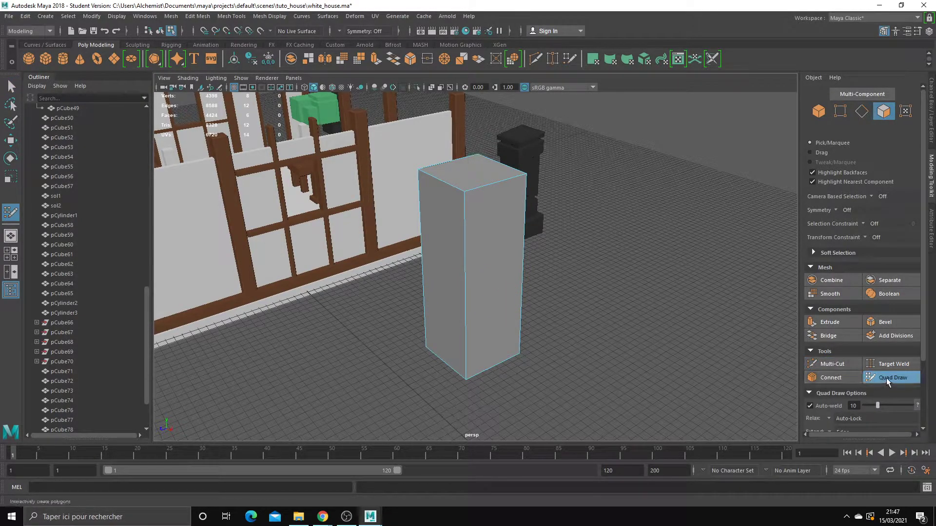
{"action": "left_click", "coordinate": [882, 317]}
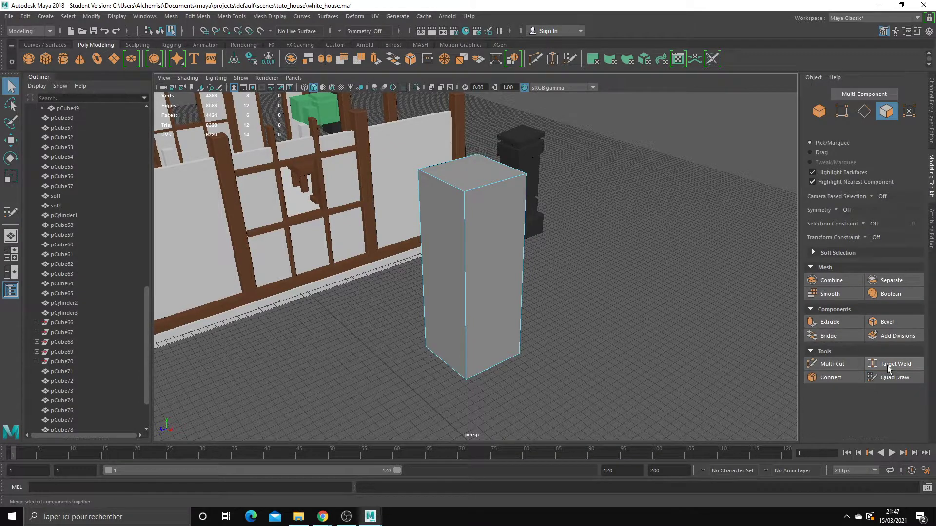
{"action": "left_click", "coordinate": [892, 377]}
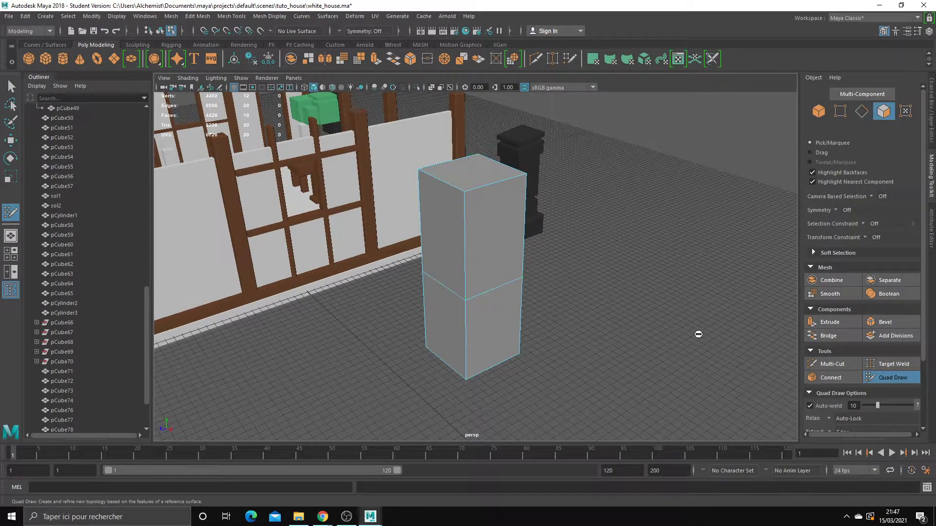
Step: Turn Quad Draw off, recentre the box and switch to face selection
{"action": "left_click_drag", "start_coordinate": [706, 342], "coordinate": [640, 332], "text": "alt"}
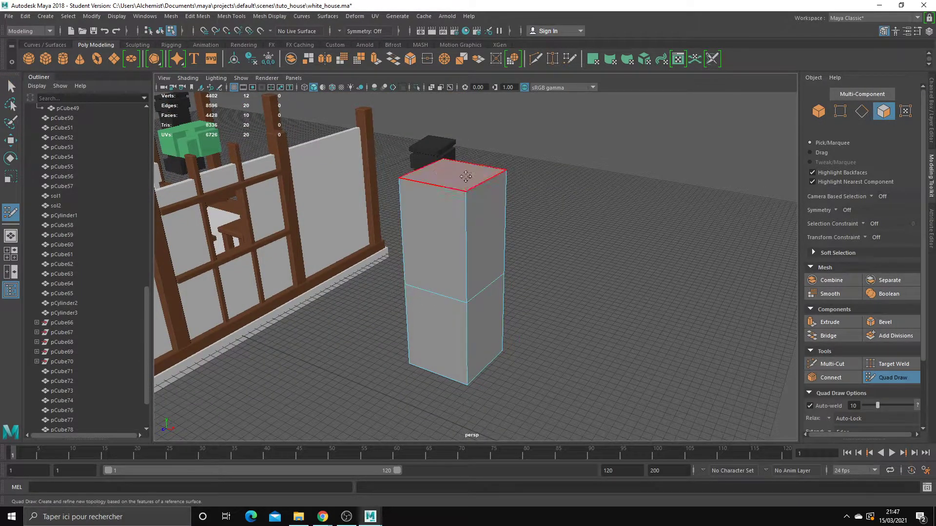
{"action": "left_click", "coordinate": [892, 378]}
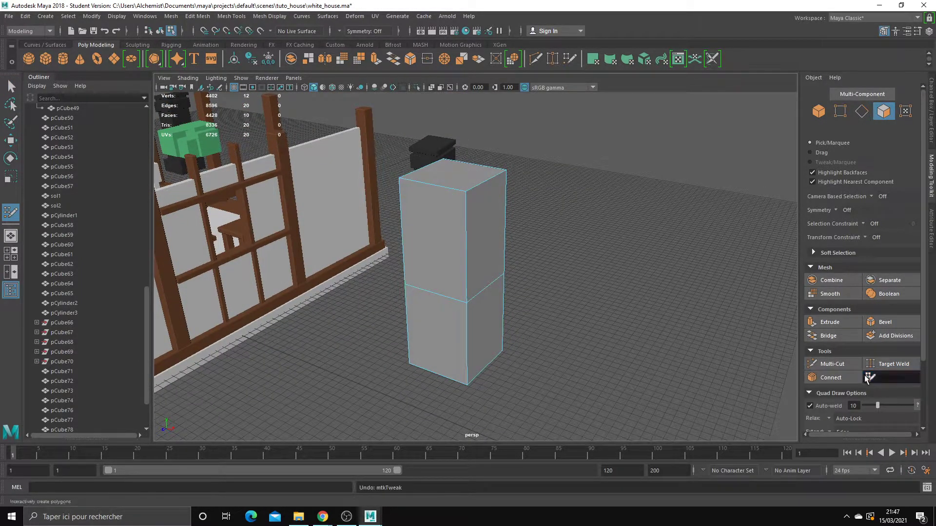
{"action": "middle_click_drag", "start_coordinate": [548, 320], "coordinate": [548, 289], "text": "alt"}
{"action": "scroll", "coordinate": [548, 289], "scroll_direction": "up", "scroll_amount": 3}
{"action": "right_click", "coordinate": [468, 258]}
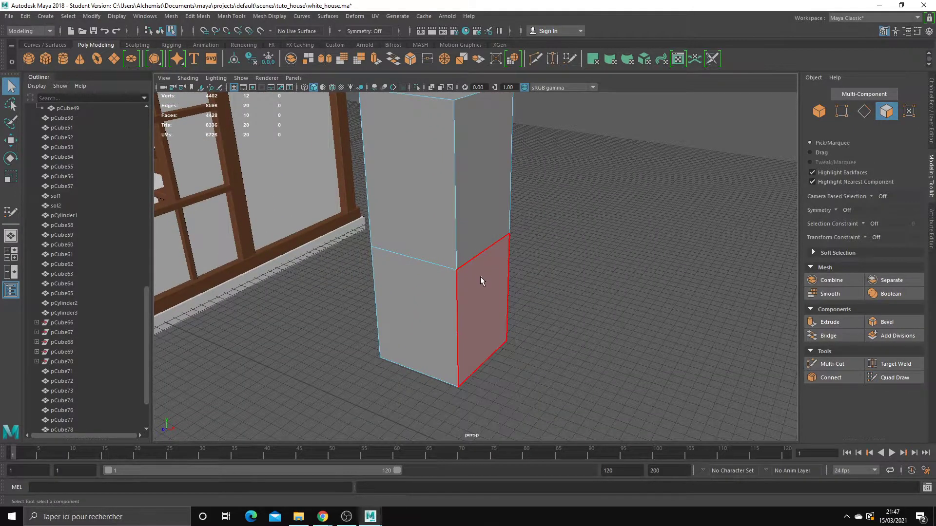
Step: Extrude the lower side face outward into a step, then switch to edge selection
{"action": "left_click", "coordinate": [480, 283]}
{"action": "key", "text": "w"}
{"action": "key", "text": "ctrl+e"}
{"action": "left_click_drag", "start_coordinate": [529, 323], "coordinate": [640, 360]}
{"action": "right_click_drag", "start_coordinate": [522, 210], "coordinate": [519, 181]}
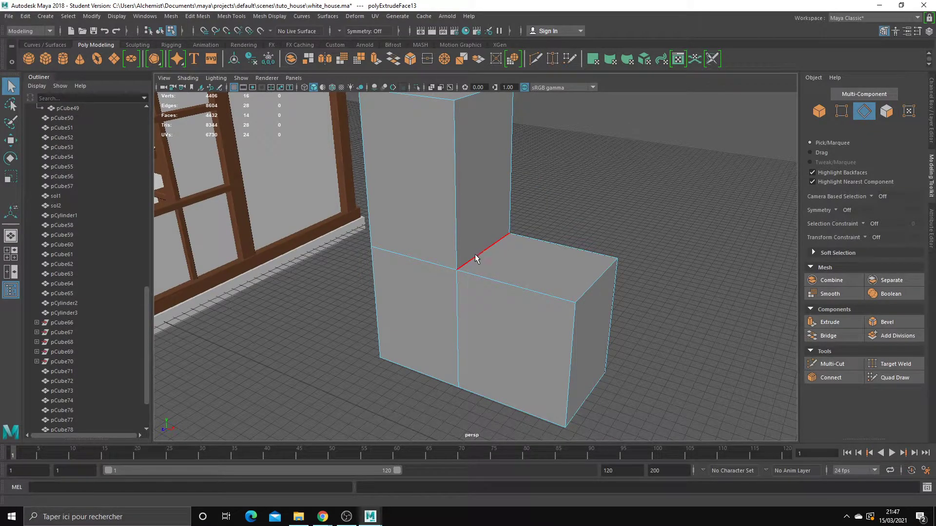
{"action": "mouse_move", "coordinate": [477, 289]}
{"action": "left_mouse_down", "text": "alt"}
{"action": "mouse_move", "coordinate": [464, 322]}
{"action": "mouse_move", "coordinate": [391, 356]}
{"action": "left_mouse_up", "text": "alt"}
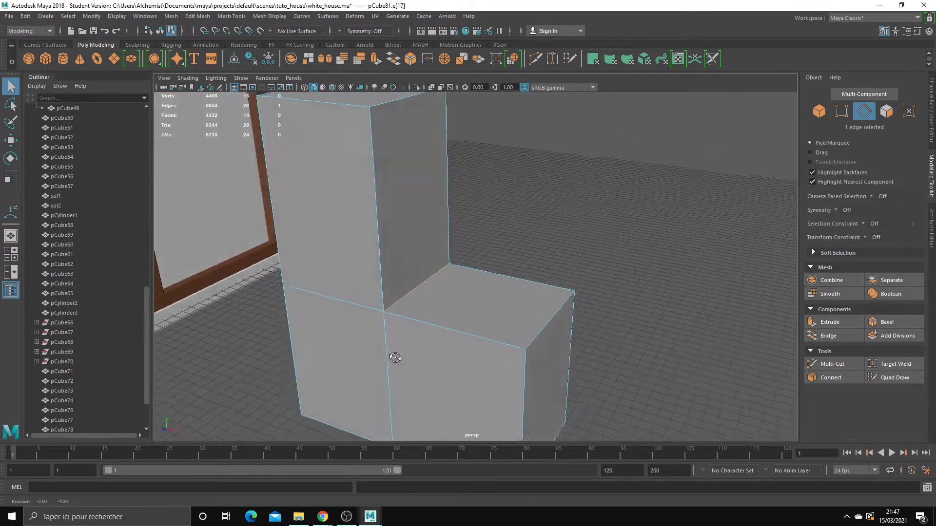
{"action": "scroll", "coordinate": [400, 353], "scroll_direction": "up", "scroll_amount": 3}
{"action": "middle_click_drag", "start_coordinate": [399, 358], "coordinate": [469, 347], "text": "alt"}
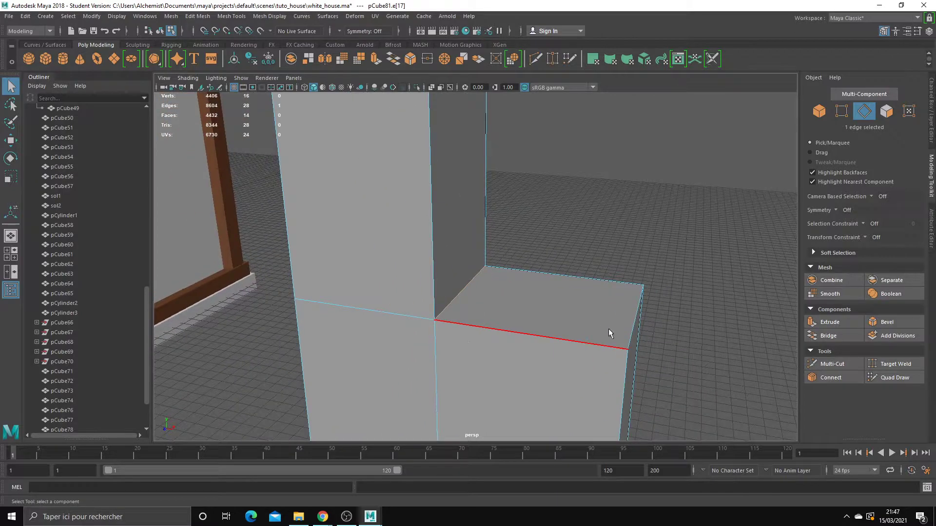
Step: Bevel the inner corner edge with fraction 0.6 and a single segment
{"action": "left_click", "coordinate": [885, 322]}
{"action": "scroll", "coordinate": [531, 332], "scroll_direction": "down", "scroll_amount": 4}
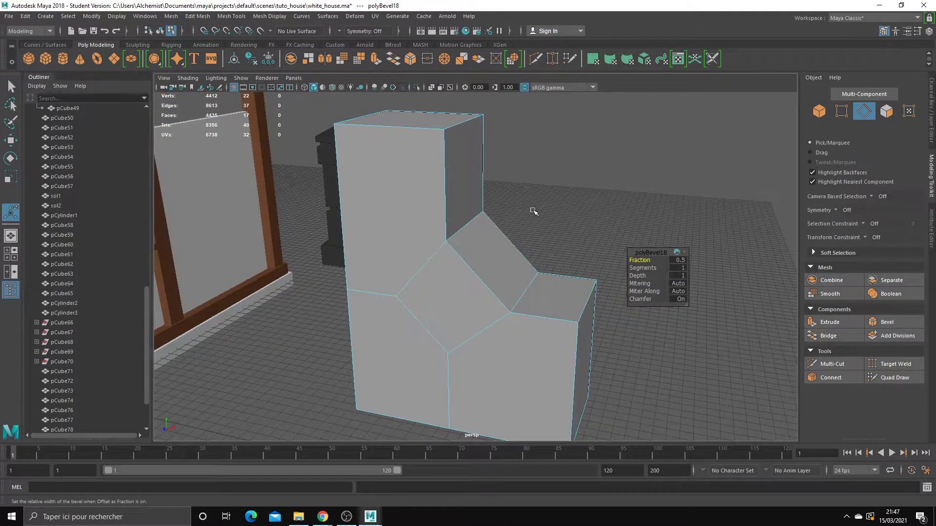
{"action": "mouse_move", "coordinate": [639, 261]}
{"action": "left_mouse_down"}
{"action": "mouse_move", "coordinate": [637, 269]}
{"action": "mouse_move", "coordinate": [693, 274]}
{"action": "mouse_move", "coordinate": [559, 226]}
{"action": "mouse_move", "coordinate": [589, 224]}
{"action": "left_mouse_up"}
{"action": "mouse_move", "coordinate": [549, 247]}
{"action": "left_mouse_down", "text": "alt"}
{"action": "mouse_move", "coordinate": [550, 234]}
{"action": "mouse_move", "coordinate": [526, 244]}
{"action": "left_mouse_up", "text": "alt"}
{"action": "key", "text": "ctrl+z"}
{"action": "key", "text": "q"}
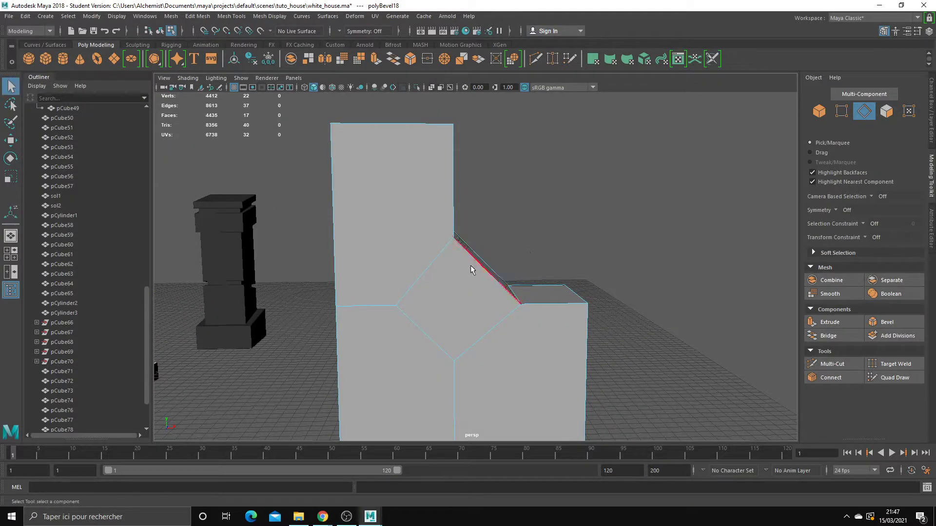
Step: Select the tall left face and lower-right face to inspect the bevelled block
{"action": "right_click_drag", "start_coordinate": [440, 238], "coordinate": [421, 232]}
{"action": "left_click_drag", "start_coordinate": [421, 232], "coordinate": [448, 262], "text": "alt"}
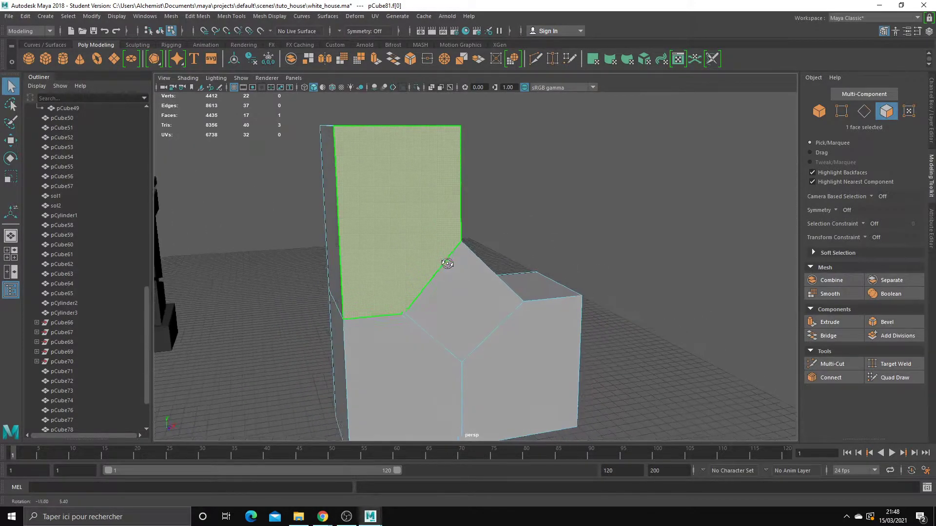
{"action": "left_click", "coordinate": [387, 269]}
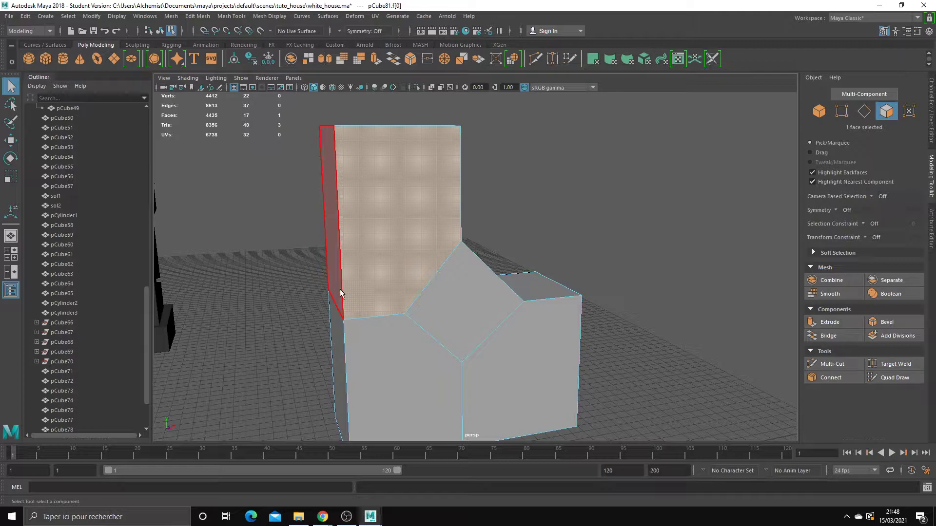
{"action": "mouse_move", "coordinate": [387, 318]}
{"action": "left_mouse_down", "text": "alt"}
{"action": "mouse_move", "coordinate": [401, 284]}
{"action": "mouse_move", "coordinate": [561, 284]}
{"action": "left_mouse_up", "text": "alt"}
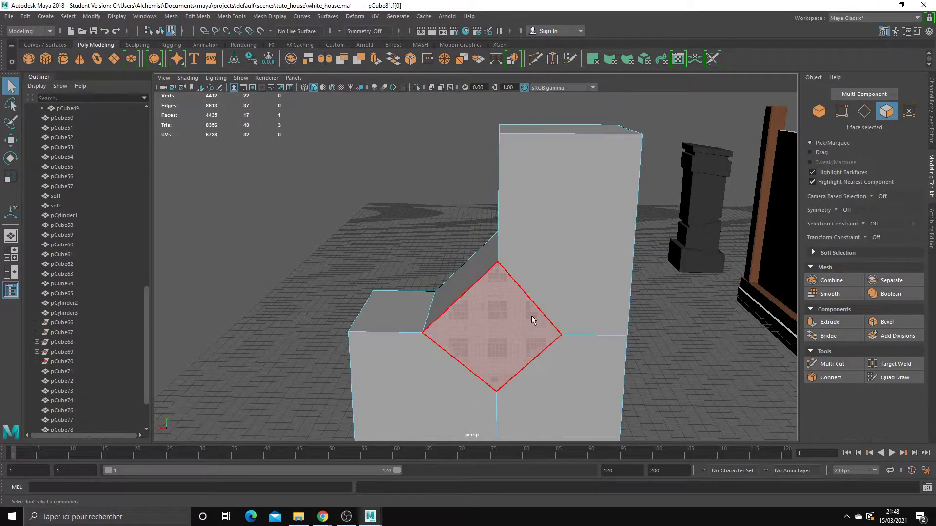
{"action": "left_click", "coordinate": [591, 314]}
{"action": "mouse_move", "coordinate": [533, 318]}
{"action": "left_mouse_down", "text": "alt"}
{"action": "mouse_move", "coordinate": [591, 313]}
{"action": "mouse_move", "coordinate": [550, 276]}
{"action": "mouse_move", "coordinate": [512, 319]}
{"action": "mouse_move", "coordinate": [487, 320]}
{"action": "left_mouse_up", "text": "alt"}
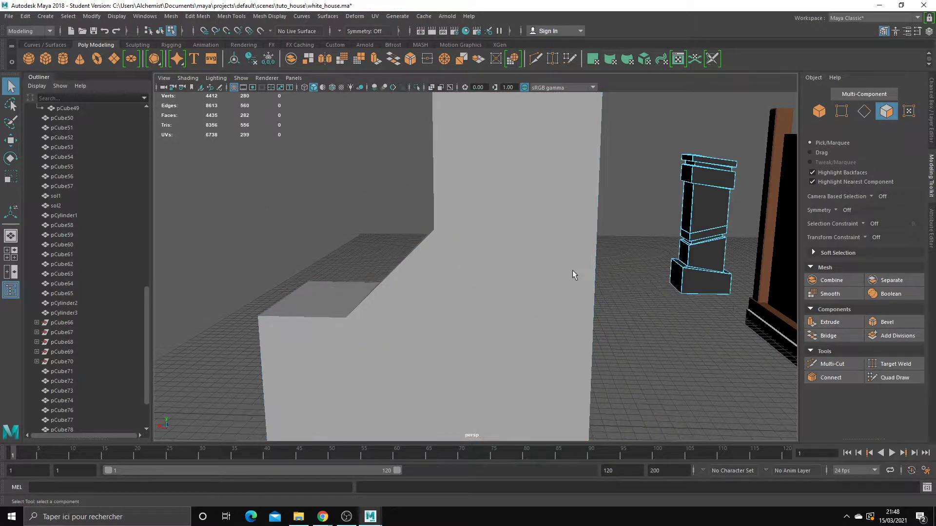
{"action": "right_click_drag", "start_coordinate": [522, 241], "coordinate": [560, 247], "text": "shift"}
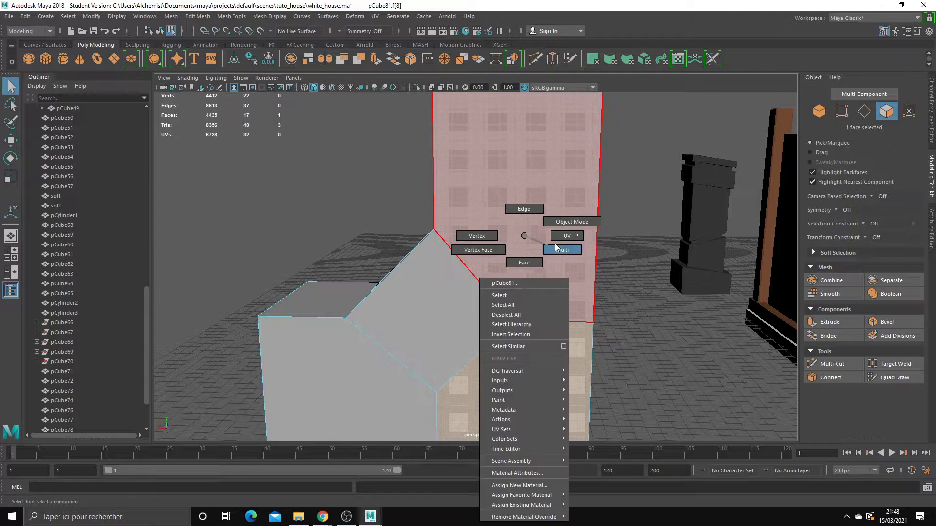
{"action": "left_click_drag", "start_coordinate": [504, 201], "coordinate": [516, 236], "text": "alt"}
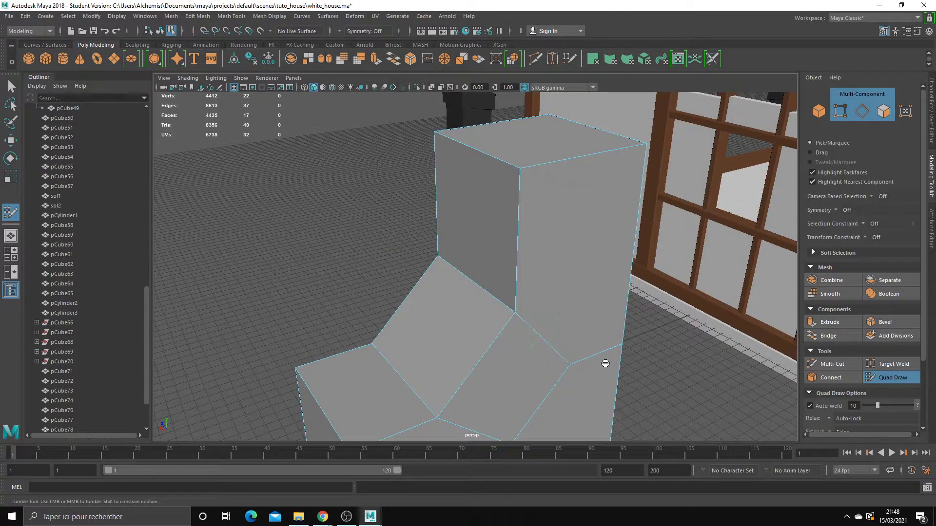
{"action": "left_click_drag", "start_coordinate": [605, 364], "coordinate": [581, 376], "text": "alt"}
{"action": "mouse_move", "coordinate": [580, 353]}
{"action": "middle_mouse_down", "text": "alt"}
{"action": "mouse_move", "coordinate": [588, 315]}
{"action": "mouse_move", "coordinate": [551, 372]}
{"action": "middle_mouse_up", "text": "alt"}
Step: Place a Multi-Cut point on the lower block, undo the last segment and apply the cut
{"action": "left_click", "coordinate": [832, 364]}
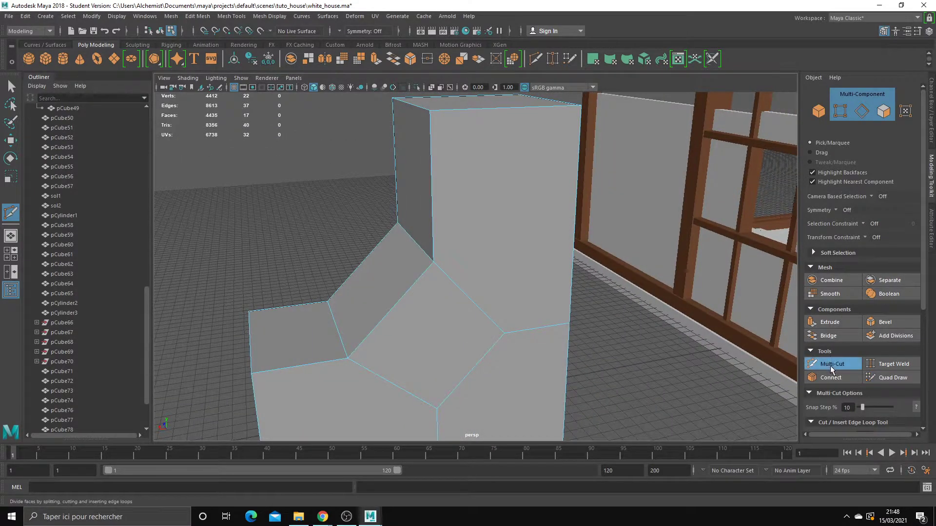
{"action": "left_click_drag", "start_coordinate": [795, 361], "coordinate": [603, 327], "text": "alt"}
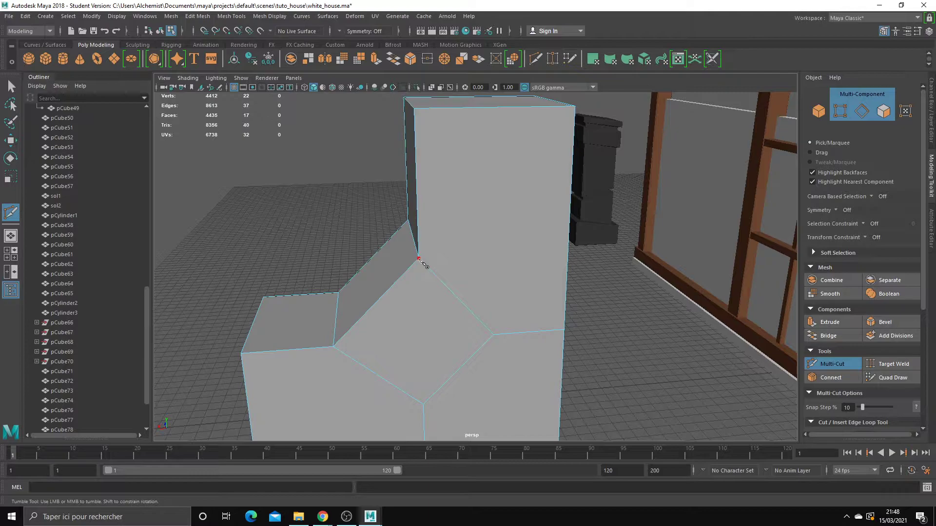
{"action": "left_click_drag", "start_coordinate": [424, 262], "coordinate": [484, 267], "text": "alt"}
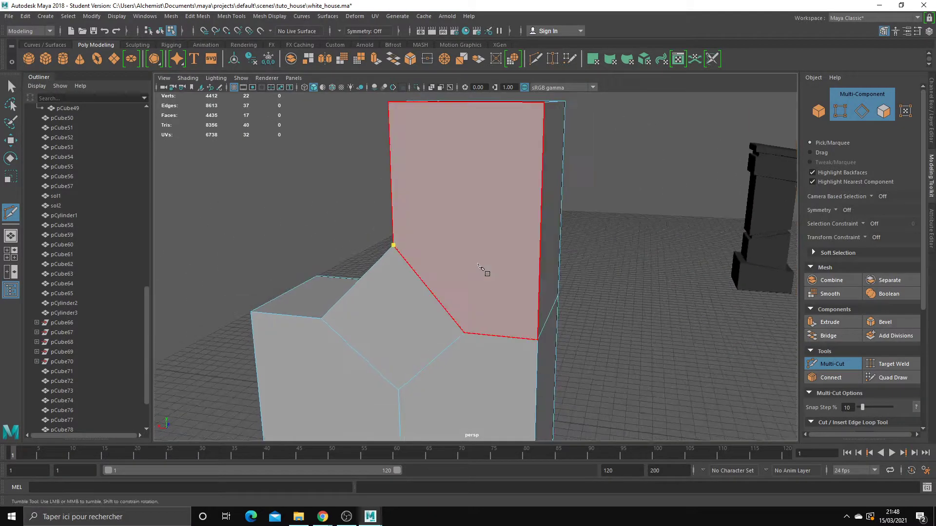
{"action": "left_click", "coordinate": [539, 259]}
{"action": "mouse_move", "coordinate": [551, 265]}
{"action": "left_mouse_down", "text": "alt"}
{"action": "mouse_move", "coordinate": [580, 267]}
{"action": "mouse_move", "coordinate": [569, 253]}
{"action": "mouse_move", "coordinate": [543, 278]}
{"action": "mouse_move", "coordinate": [504, 251]}
{"action": "left_mouse_up", "text": "alt"}
{"action": "key", "text": "ctrl+z"}
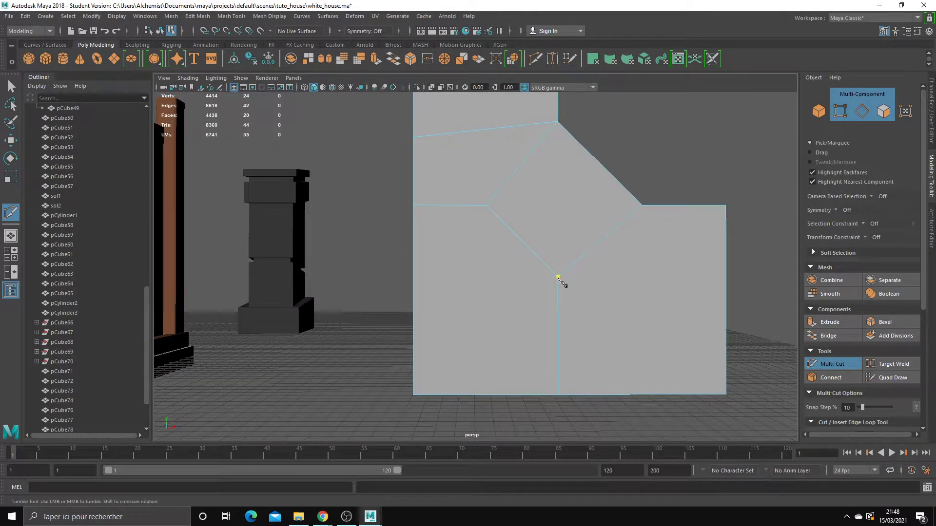
{"action": "mouse_move", "coordinate": [559, 279]}
{"action": "left_mouse_down", "text": "alt"}
{"action": "mouse_move", "coordinate": [442, 291]}
{"action": "mouse_move", "coordinate": [438, 303]}
{"action": "mouse_move", "coordinate": [495, 305]}
{"action": "left_mouse_up", "text": "alt"}
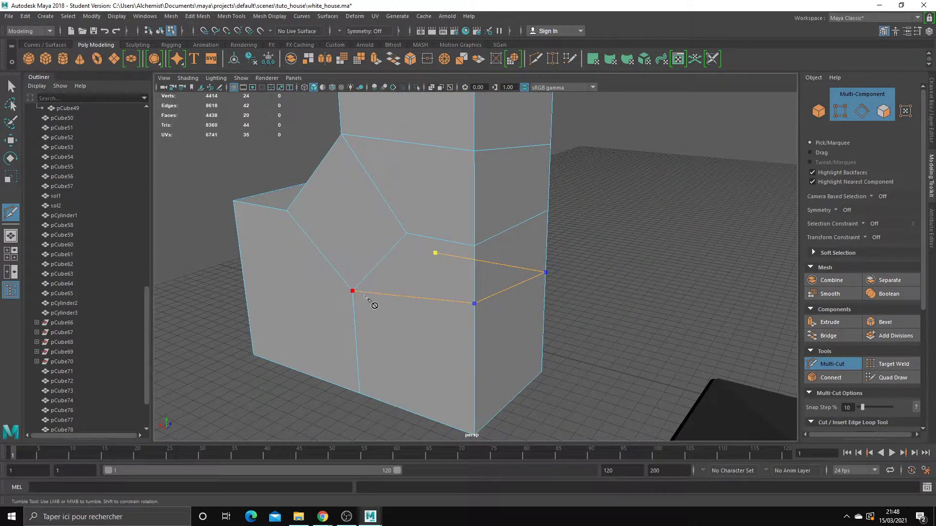
{"action": "key", "text": "Return"}
{"action": "key", "text": "q"}
Step: Select several front and side faces of the pillar box, then clear the selection
{"action": "left_click_drag", "start_coordinate": [426, 255], "coordinate": [504, 308], "text": "alt"}
{"action": "left_click", "coordinate": [504, 309]}
{"action": "left_click", "coordinate": [502, 262]}
{"action": "left_click", "coordinate": [505, 210]}
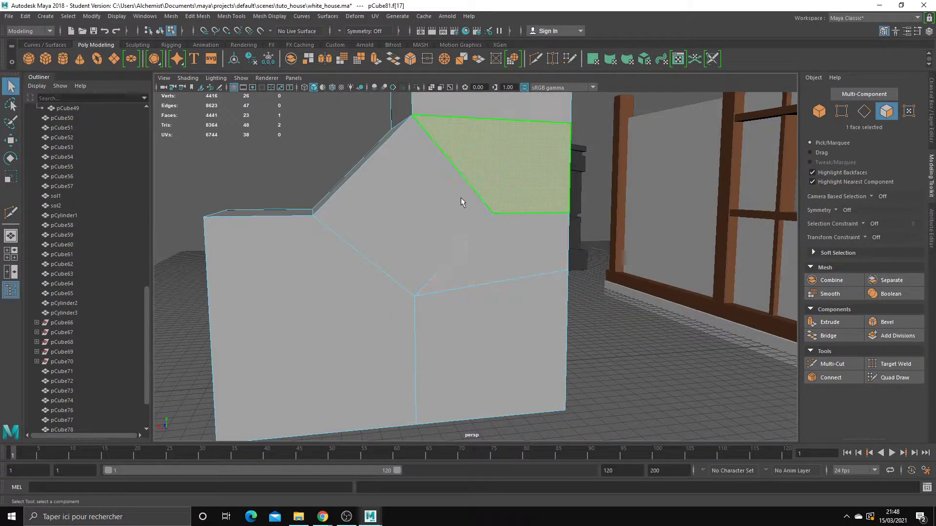
{"action": "left_click_drag", "start_coordinate": [374, 265], "coordinate": [338, 298], "text": "alt"}
{"action": "left_click", "coordinate": [339, 297]}
{"action": "left_click_drag", "start_coordinate": [417, 309], "coordinate": [337, 277], "text": "alt"}
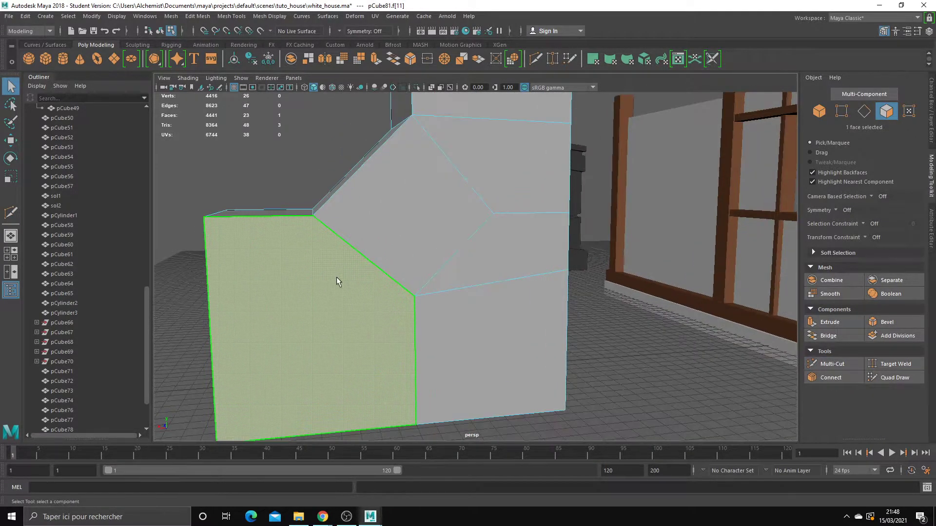
{"action": "middle_click_drag", "start_coordinate": [336, 276], "coordinate": [467, 288], "text": "alt"}
{"action": "left_click", "coordinate": [770, 338]}
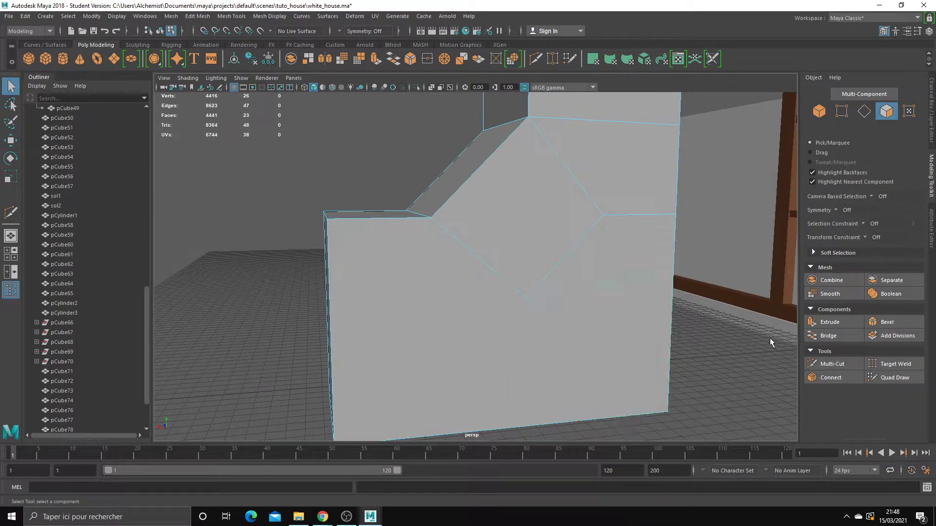
Step: Multi-Cut from the diamond face's lower corner out to the left edge
{"action": "left_click", "coordinate": [578, 285]}
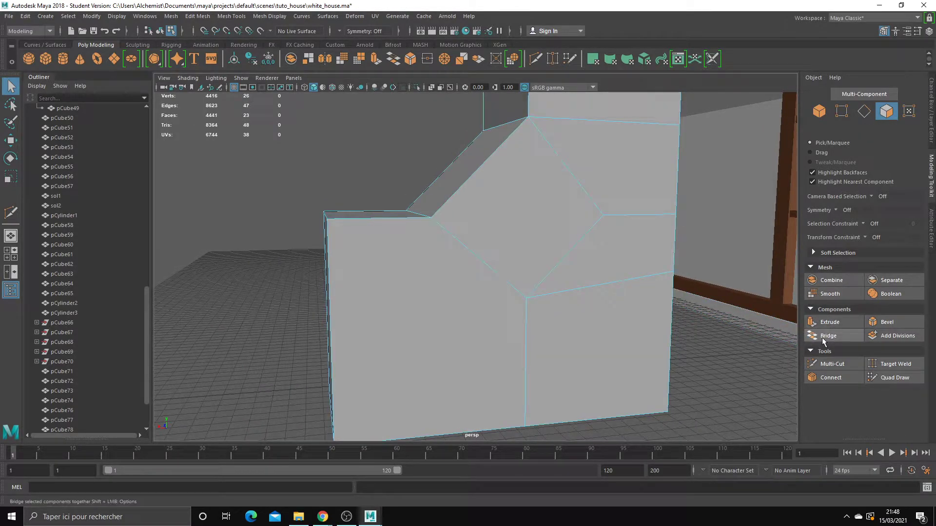
{"action": "left_click", "coordinate": [832, 364]}
{"action": "left_click", "coordinate": [459, 298]}
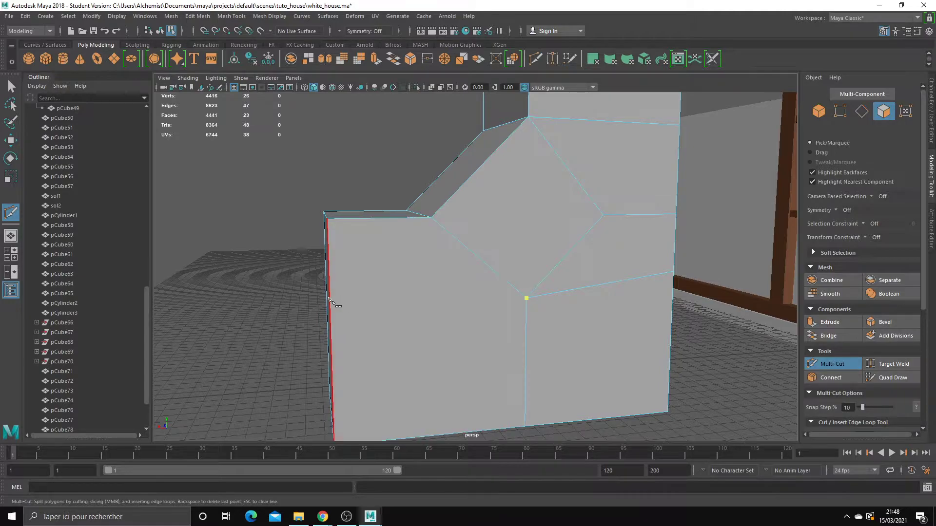
{"action": "left_click_drag", "start_coordinate": [330, 300], "coordinate": [537, 303], "text": "alt"}
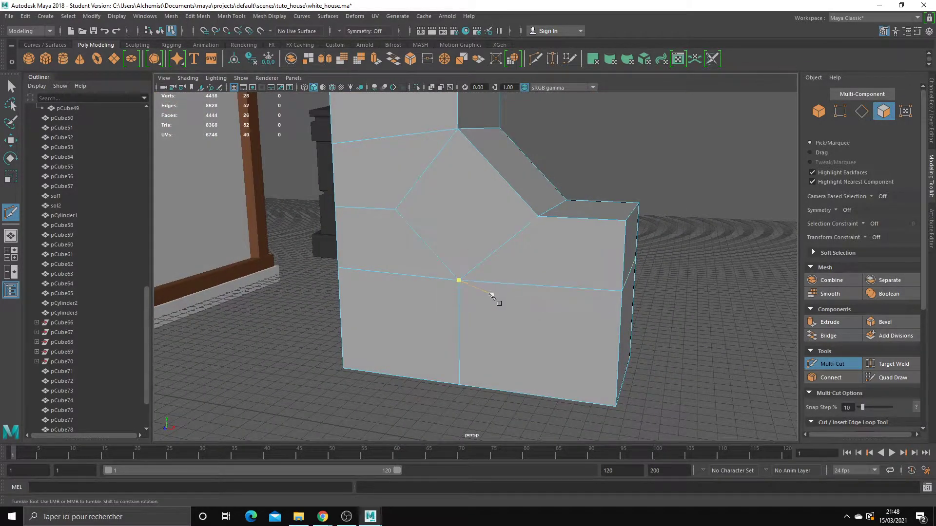
{"action": "scroll", "coordinate": [492, 296], "scroll_direction": "down", "scroll_amount": 5}
{"action": "left_click_drag", "start_coordinate": [485, 286], "coordinate": [482, 317], "text": "alt"}
{"action": "scroll", "coordinate": [482, 317], "scroll_direction": "up", "scroll_amount": 6}
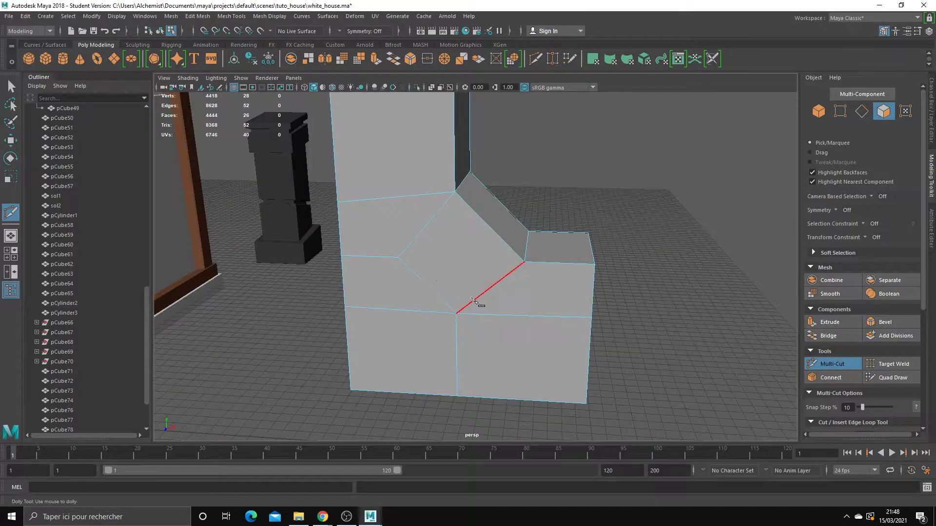
{"action": "key", "text": "q"}
Step: Orbit and zoom to bring the stepped grey box back into view
{"action": "left_click_drag", "start_coordinate": [475, 258], "coordinate": [439, 276], "text": "alt"}
{"action": "scroll", "coordinate": [489, 296], "scroll_direction": "up", "scroll_amount": 5}
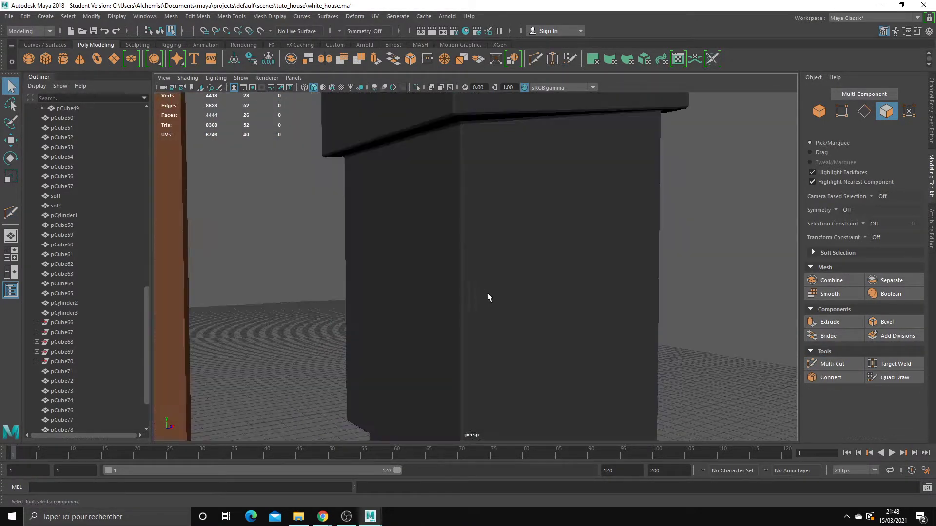
{"action": "scroll", "coordinate": [489, 298], "scroll_direction": "down", "scroll_amount": 5}
{"action": "left_click_drag", "start_coordinate": [502, 307], "coordinate": [546, 312], "text": "alt"}
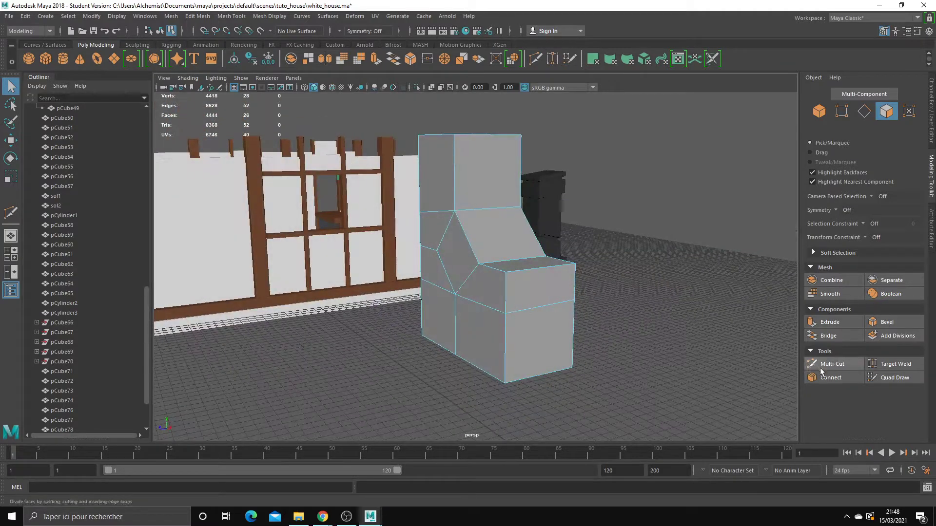
{"action": "mouse_move", "coordinate": [488, 316]}
{"action": "left_mouse_down", "text": "alt"}
{"action": "mouse_move", "coordinate": [445, 340]}
{"action": "mouse_move", "coordinate": [412, 335]}
{"action": "left_mouse_up", "text": "alt"}
{"action": "scroll", "coordinate": [439, 347], "scroll_direction": "up", "scroll_amount": 4}
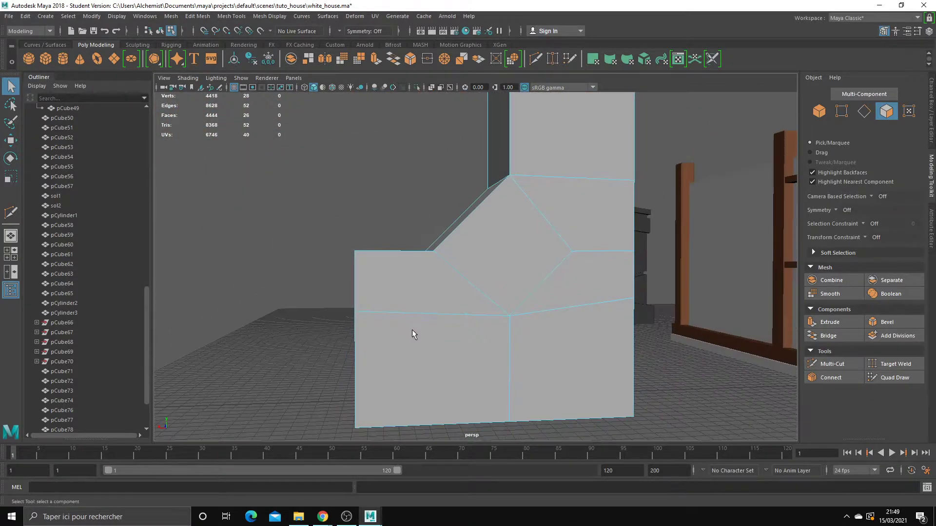
Step: Select two front edges of the newly cut edge line in edge mode
{"action": "middle_click_drag", "start_coordinate": [412, 334], "coordinate": [427, 323], "text": "alt"}
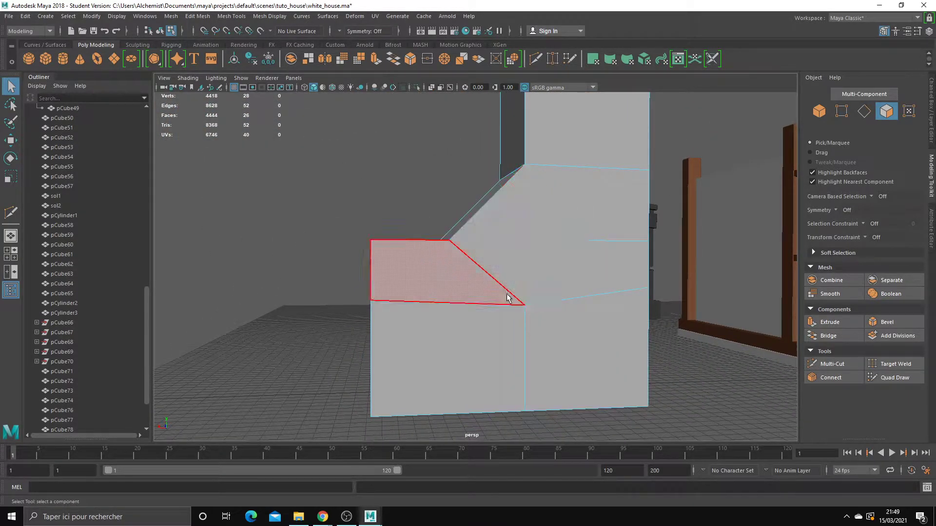
{"action": "right_click_drag", "start_coordinate": [518, 250], "coordinate": [518, 212]}
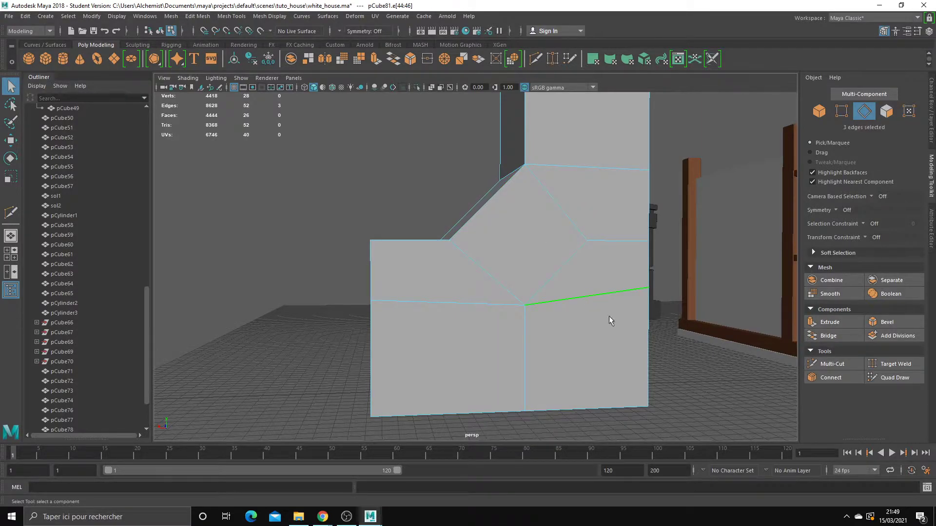
{"action": "mouse_move", "coordinate": [609, 321]}
{"action": "left_mouse_down", "text": "alt"}
{"action": "mouse_move", "coordinate": [527, 318]}
{"action": "mouse_move", "coordinate": [431, 337]}
{"action": "mouse_move", "coordinate": [663, 336]}
{"action": "mouse_move", "coordinate": [623, 341]}
{"action": "mouse_move", "coordinate": [596, 335]}
{"action": "mouse_move", "coordinate": [598, 323]}
{"action": "mouse_move", "coordinate": [614, 332]}
{"action": "mouse_move", "coordinate": [581, 341]}
{"action": "mouse_move", "coordinate": [462, 271]}
{"action": "left_mouse_up", "text": "alt"}
{"action": "left_click", "coordinate": [430, 326], "text": "shift"}
{"action": "left_click", "coordinate": [480, 332], "text": "shift"}
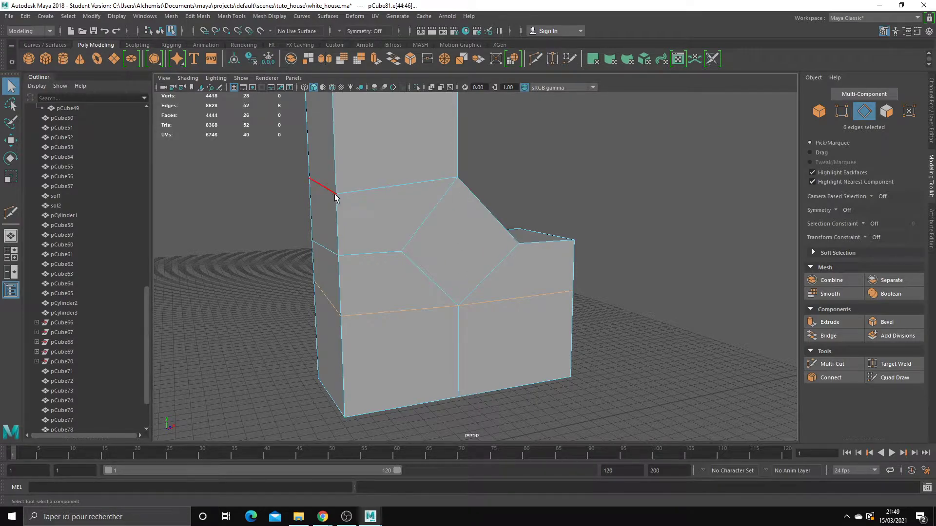
{"action": "left_click_drag", "start_coordinate": [335, 194], "coordinate": [392, 208], "text": "alt"}
{"action": "left_click_drag", "start_coordinate": [322, 203], "coordinate": [405, 229], "text": "alt"}
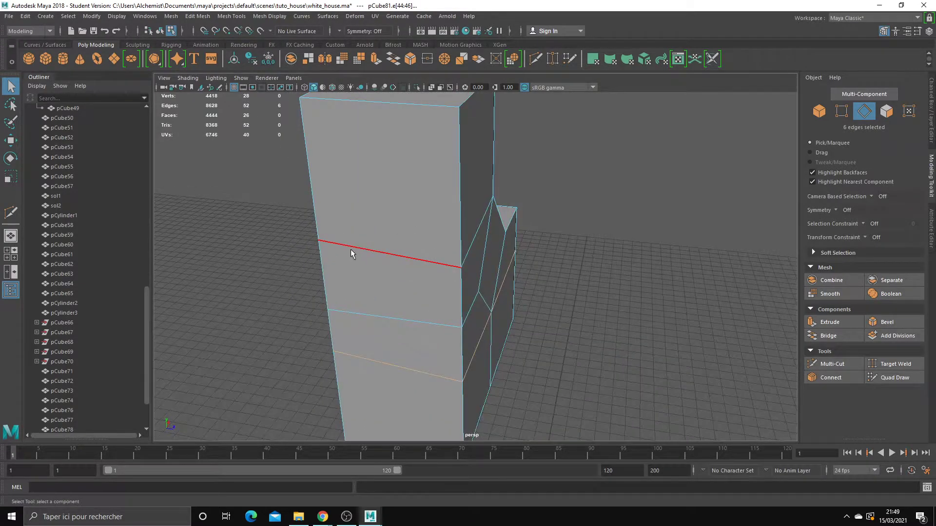
{"action": "mouse_move", "coordinate": [351, 252]}
{"action": "left_mouse_down", "text": "alt"}
{"action": "mouse_move", "coordinate": [491, 259]}
{"action": "mouse_move", "coordinate": [323, 244]}
{"action": "mouse_move", "coordinate": [583, 259]}
{"action": "mouse_move", "coordinate": [381, 271]}
{"action": "mouse_move", "coordinate": [416, 277]}
{"action": "mouse_move", "coordinate": [406, 269]}
{"action": "left_mouse_up", "text": "alt"}
Step: Scale the selected edges flat in Y so the cut line runs level
{"action": "key", "text": "r"}
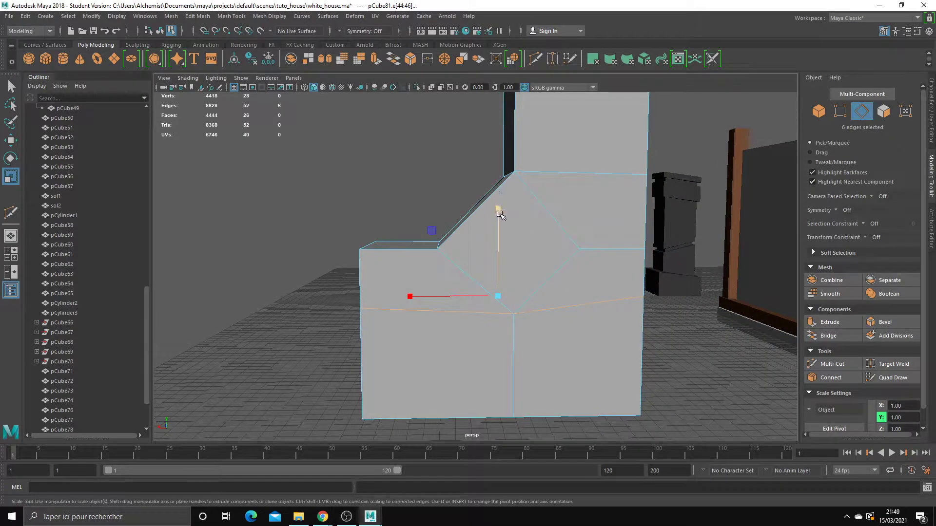
{"action": "left_click_drag", "start_coordinate": [499, 206], "coordinate": [498, 209]}
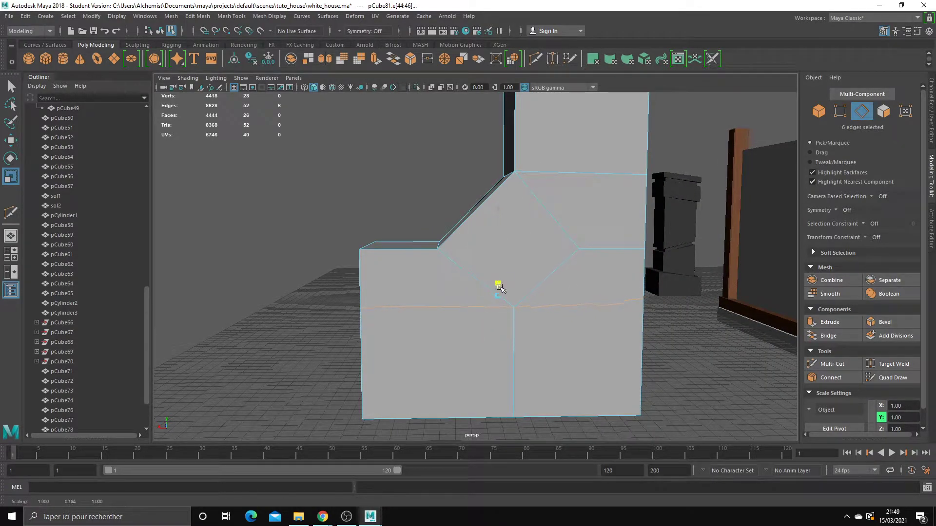
{"action": "left_click_drag", "start_coordinate": [499, 390], "coordinate": [513, 363], "text": "alt"}
{"action": "left_click_drag", "start_coordinate": [603, 371], "coordinate": [574, 287], "text": "alt"}
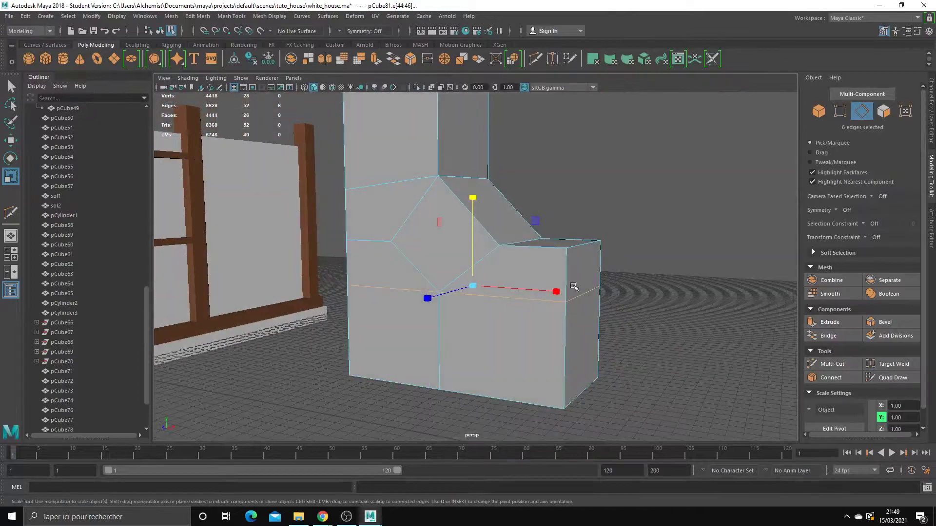
{"action": "mouse_move", "coordinate": [481, 232]}
{"action": "left_mouse_down"}
{"action": "mouse_move", "coordinate": [477, 280]}
{"action": "mouse_move", "coordinate": [451, 90]}
{"action": "left_mouse_up"}
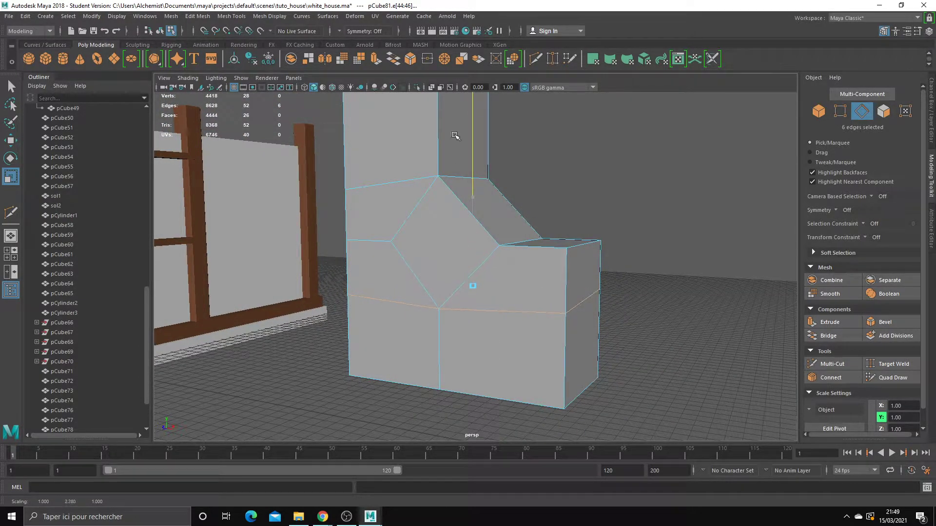
Step: Select three edges of the upper line plus one more edge
{"action": "left_click_drag", "start_coordinate": [463, 340], "coordinate": [419, 361], "text": "alt"}
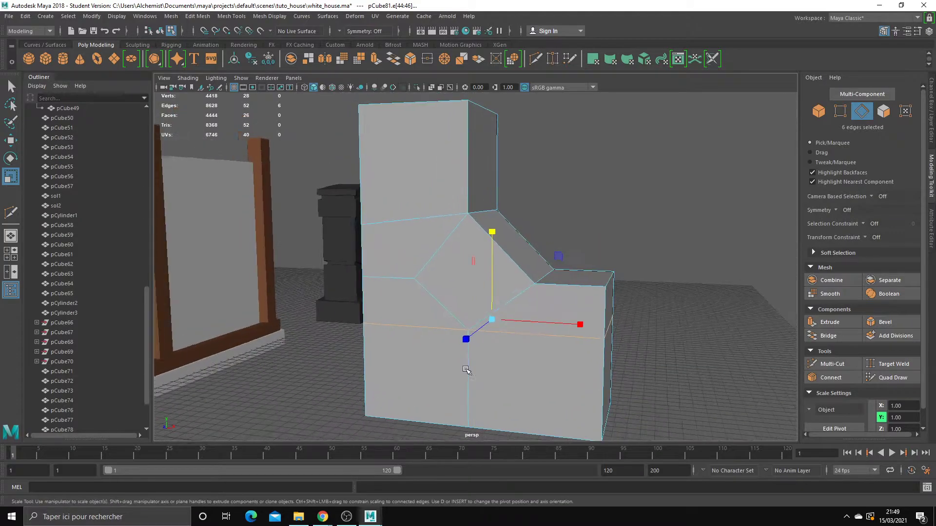
{"action": "left_click", "coordinate": [404, 222]}
{"action": "mouse_move", "coordinate": [401, 245]}
{"action": "left_mouse_down", "text": "alt"}
{"action": "mouse_move", "coordinate": [491, 198]}
{"action": "mouse_move", "coordinate": [516, 229]}
{"action": "left_mouse_up", "text": "alt"}
{"action": "left_click", "coordinate": [547, 223]}
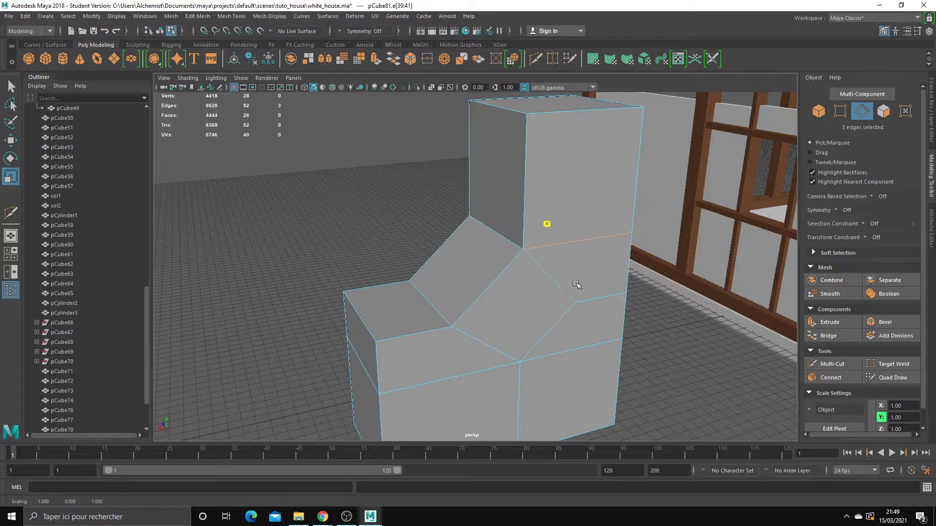
{"action": "left_click", "coordinate": [524, 280], "text": "shift"}
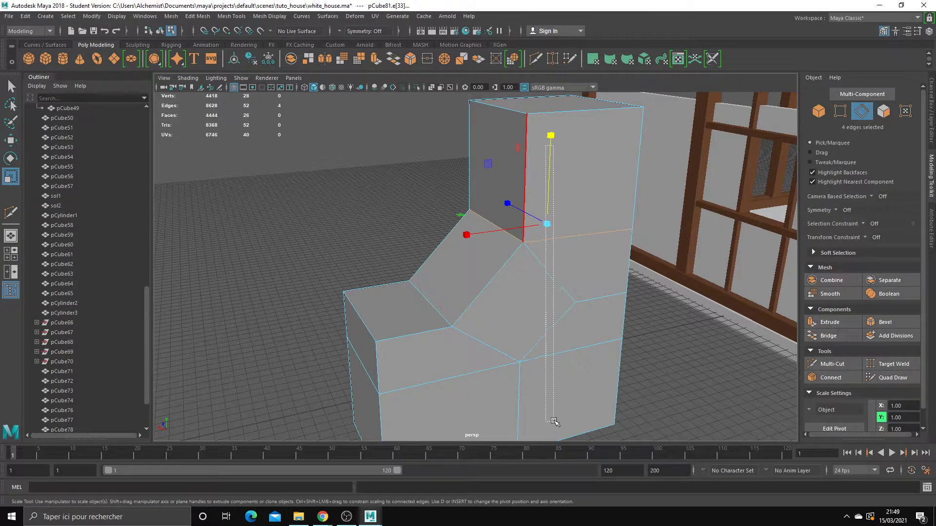
{"action": "mouse_move", "coordinate": [548, 332]}
{"action": "left_mouse_down", "text": "alt"}
{"action": "mouse_move", "coordinate": [553, 296]}
{"action": "mouse_move", "coordinate": [465, 198]}
{"action": "mouse_move", "coordinate": [521, 249]}
{"action": "left_mouse_up", "text": "alt"}
Step: Switch from edge selection to vertex mode with the Move tool active
{"action": "left_click", "coordinate": [387, 282]}
{"action": "mouse_move", "coordinate": [387, 282]}
{"action": "left_mouse_down", "text": "alt"}
{"action": "mouse_move", "coordinate": [422, 312]}
{"action": "mouse_move", "coordinate": [380, 298]}
{"action": "mouse_move", "coordinate": [490, 246]}
{"action": "left_mouse_up", "text": "alt"}
{"action": "key", "text": "q"}
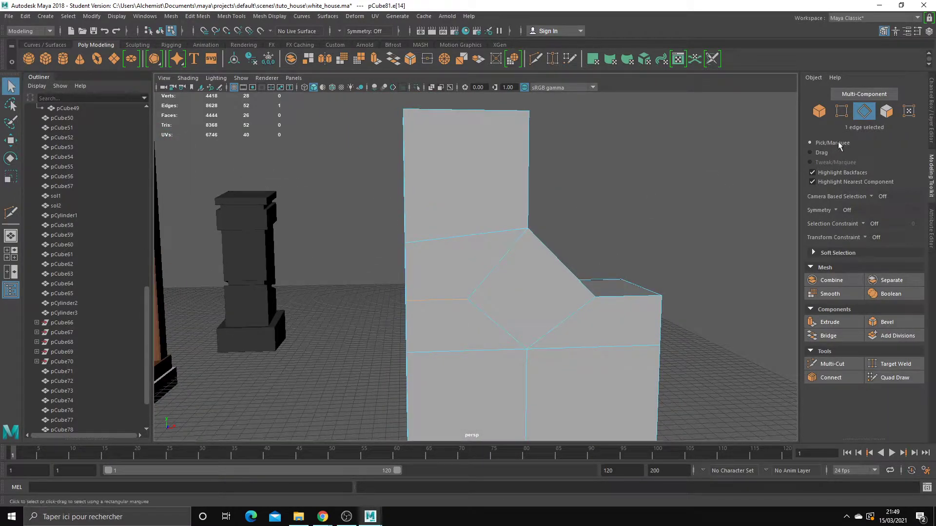
{"action": "key", "text": "F9"}
{"action": "key", "text": "w"}
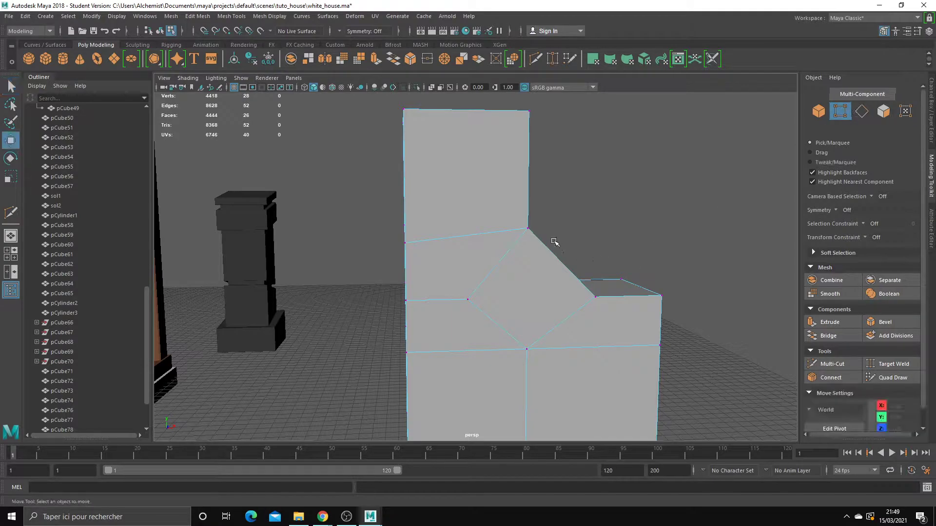
Step: Raise the left-side vertex straight up toward the tall upper block, then deselect it
{"action": "left_click_drag", "start_coordinate": [554, 244], "coordinate": [605, 244], "text": "alt"}
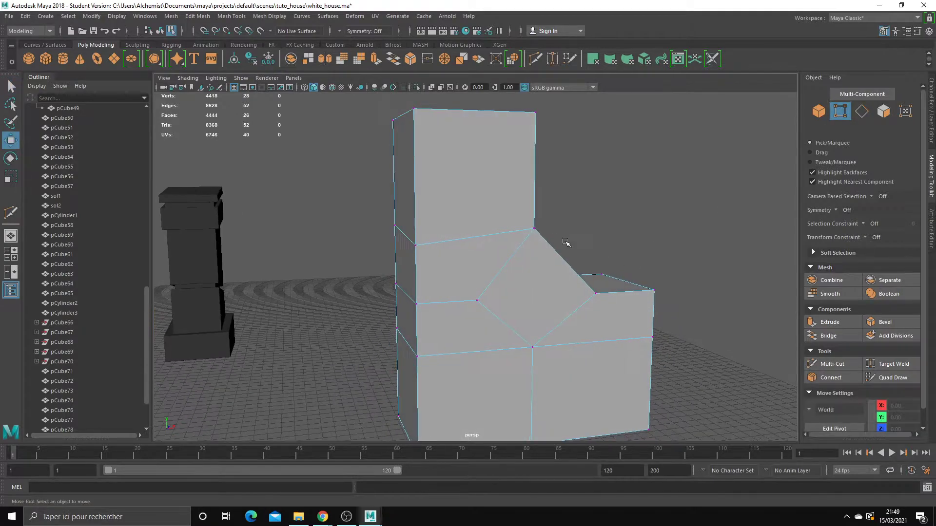
{"action": "left_click", "coordinate": [417, 246]}
{"action": "mouse_move", "coordinate": [414, 234]}
{"action": "left_mouse_down"}
{"action": "mouse_move", "coordinate": [430, 115]}
{"action": "mouse_move", "coordinate": [441, 137]}
{"action": "mouse_move", "coordinate": [439, 209]}
{"action": "left_mouse_up"}
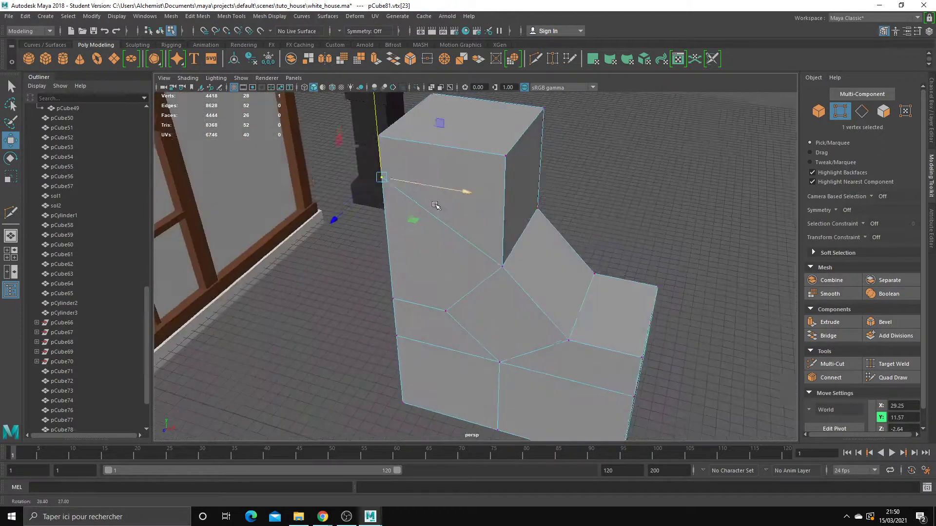
{"action": "scroll", "coordinate": [435, 209], "scroll_direction": "down", "scroll_amount": 3}
{"action": "left_click", "coordinate": [577, 215]}
{"action": "key", "text": "F2"}
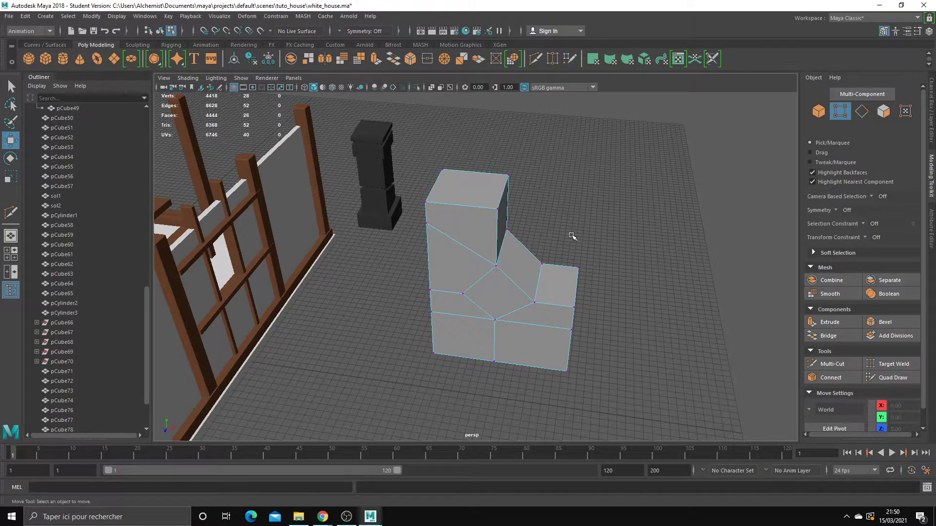
{"action": "mouse_move", "coordinate": [502, 236]}
{"action": "right_mouse_down"}
{"action": "mouse_move", "coordinate": [533, 207]}
{"action": "mouse_move", "coordinate": [536, 221]}
{"action": "right_mouse_up"}
Step: Duplicate the stepped box as pCube82 and move the copy to the right
{"action": "left_click", "coordinate": [523, 289]}
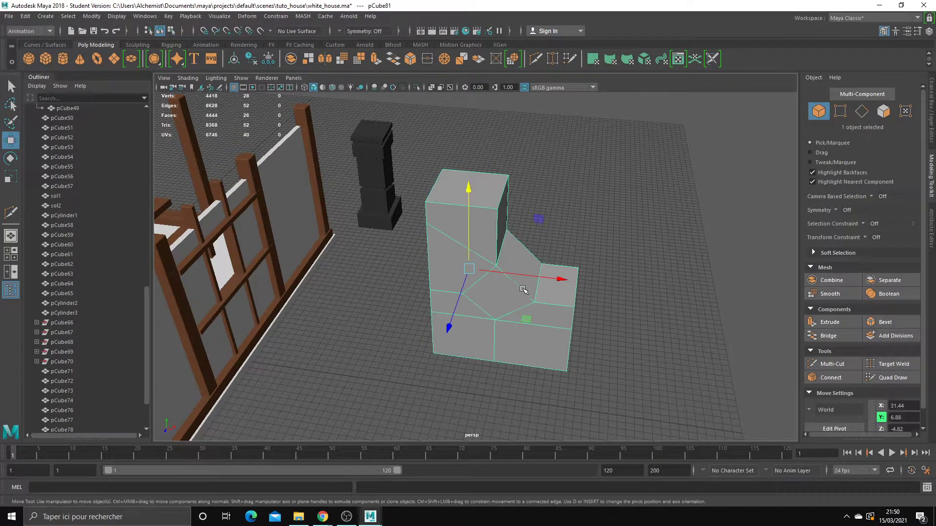
{"action": "left_click_drag", "start_coordinate": [528, 286], "coordinate": [722, 292], "text": "shift"}
{"action": "mouse_move", "coordinate": [648, 236]}
{"action": "right_mouse_down"}
{"action": "mouse_move", "coordinate": [618, 244]}
{"action": "mouse_move", "coordinate": [569, 202]}
{"action": "right_mouse_up"}
{"action": "left_click", "coordinate": [618, 244]}
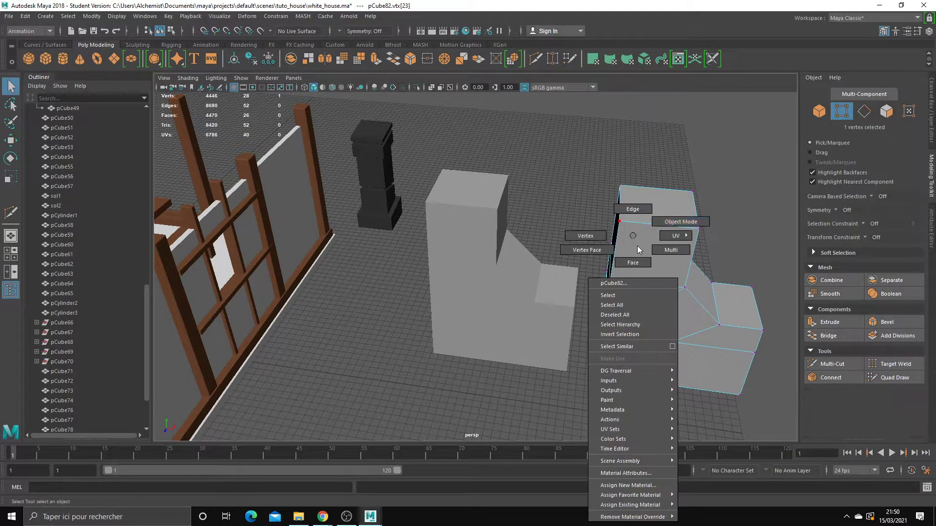
{"action": "left_click_drag", "start_coordinate": [569, 203], "coordinate": [626, 258], "text": "alt"}
{"action": "left_click", "coordinate": [628, 273]}
{"action": "left_click", "coordinate": [494, 276]}
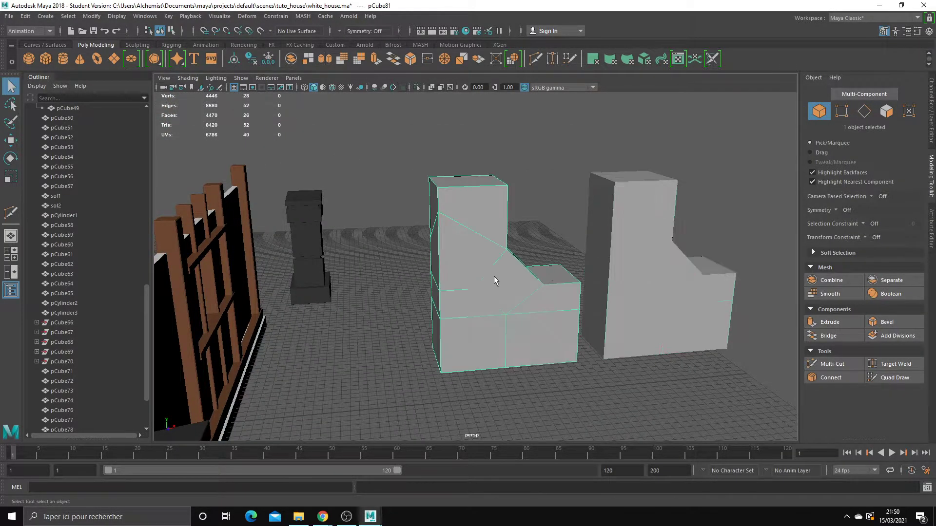
{"action": "key", "text": "ctrl+z"}
{"action": "key", "text": "ctrl+y"}
Step: Delete the duplicate pCube82 and frame the original pCube81 in view
{"action": "left_click", "coordinate": [619, 236]}
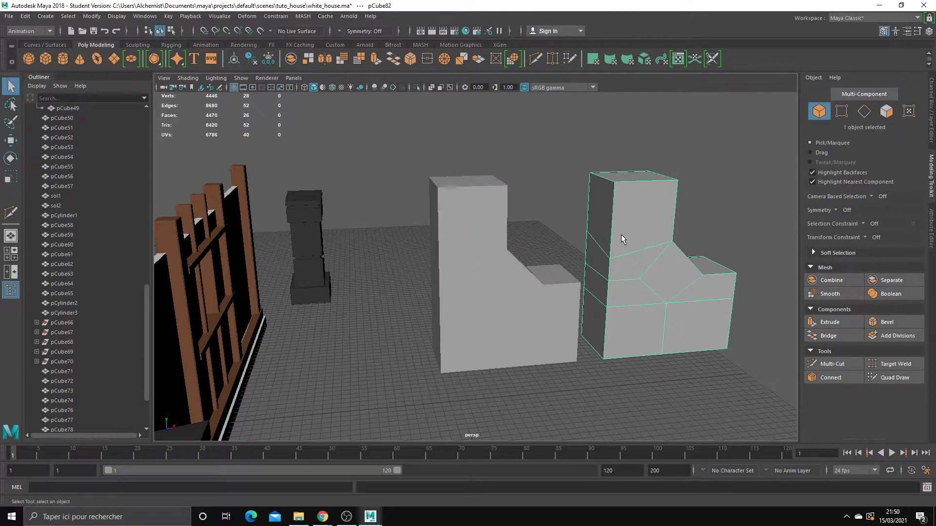
{"action": "key", "text": "Delete"}
{"action": "left_click", "coordinate": [521, 298]}
{"action": "key", "text": "f"}
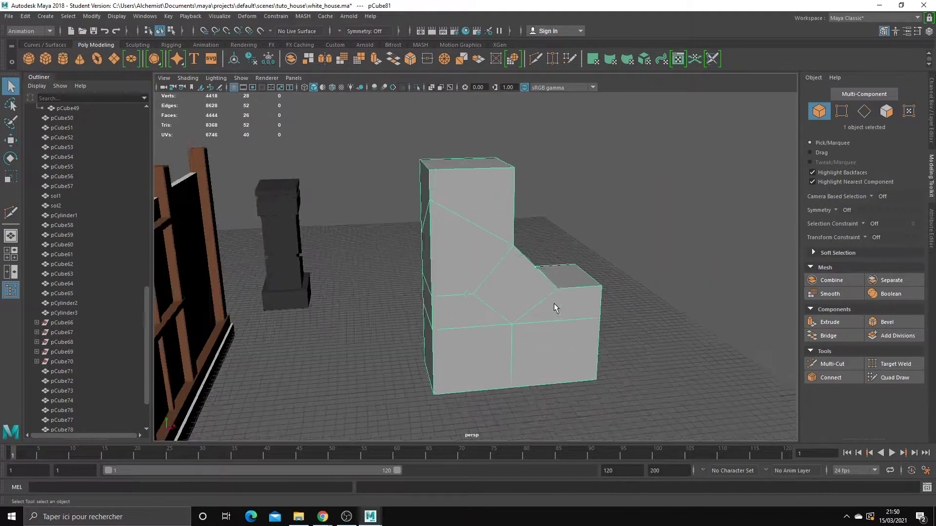
{"action": "left_click_drag", "start_coordinate": [554, 303], "coordinate": [457, 265], "text": "alt"}
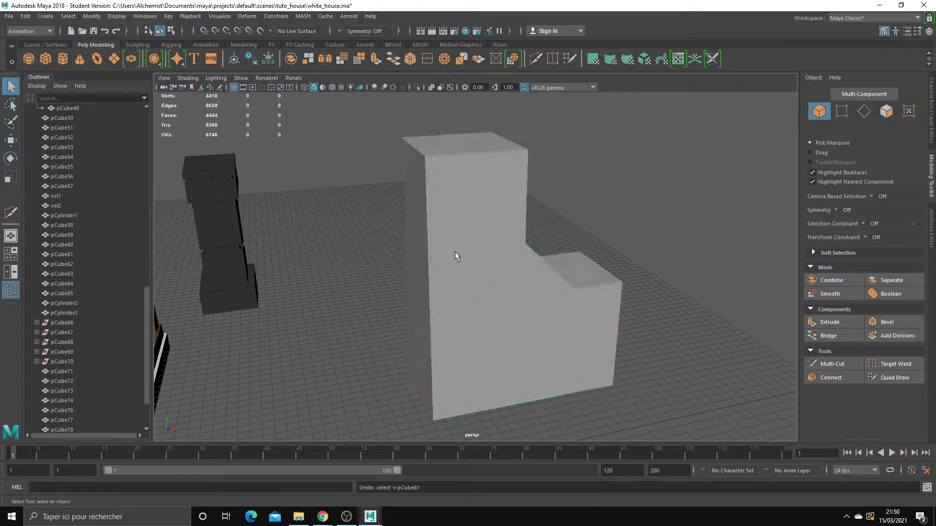
Step: In vertex mode, select the four vertices around the slanted upper corner for scaling
{"action": "right_click_drag", "start_coordinate": [454, 224], "coordinate": [454, 197]}
{"action": "left_click", "coordinate": [426, 194]}
{"action": "key", "text": "w"}
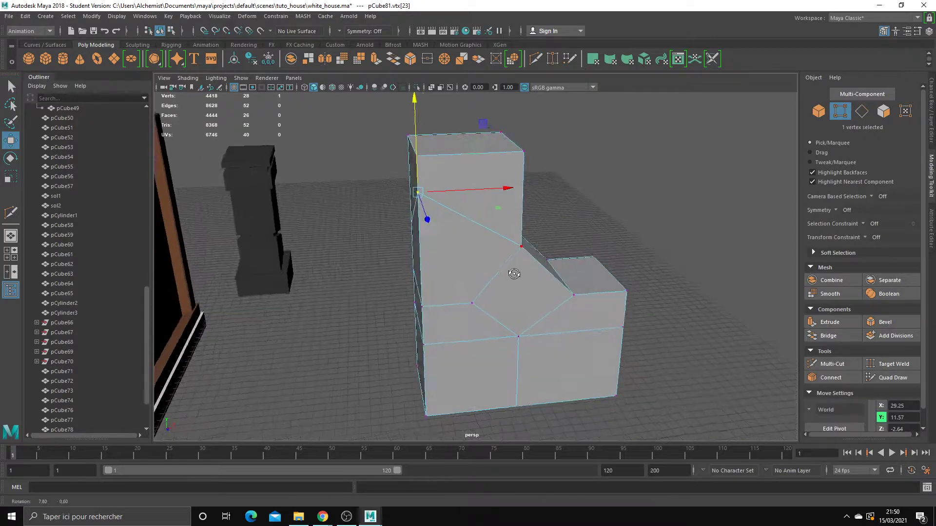
{"action": "mouse_move", "coordinate": [502, 251]}
{"action": "left_mouse_down", "text": "alt"}
{"action": "mouse_move", "coordinate": [492, 266]}
{"action": "mouse_move", "coordinate": [435, 200]}
{"action": "left_mouse_up", "text": "alt"}
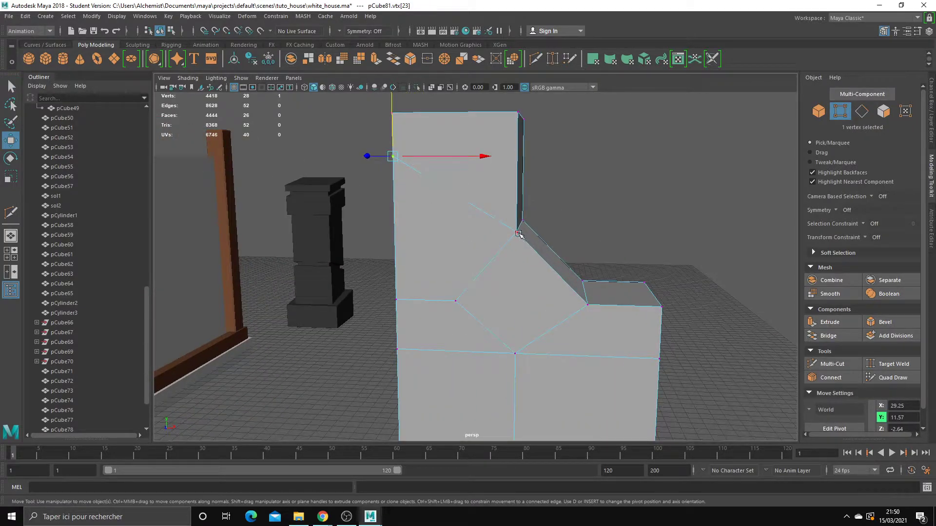
{"action": "mouse_move", "coordinate": [519, 235]}
{"action": "left_mouse_down", "text": "alt"}
{"action": "mouse_move", "coordinate": [477, 226]}
{"action": "mouse_move", "coordinate": [523, 214]}
{"action": "mouse_move", "coordinate": [474, 235]}
{"action": "left_mouse_up", "text": "alt"}
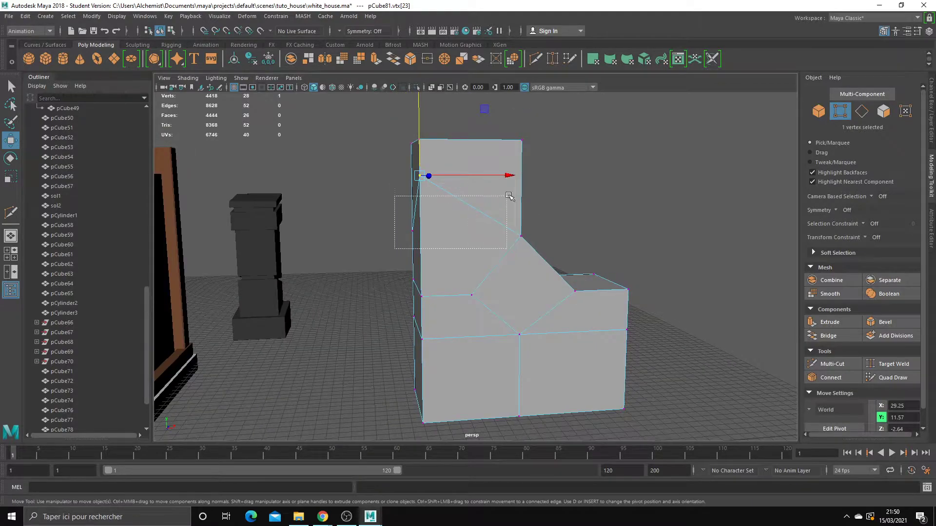
{"action": "mouse_move", "coordinate": [395, 249]}
{"action": "left_mouse_down"}
{"action": "mouse_move", "coordinate": [510, 196]}
{"action": "mouse_move", "coordinate": [470, 143]}
{"action": "mouse_move", "coordinate": [472, 206]}
{"action": "mouse_move", "coordinate": [490, 223]}
{"action": "mouse_move", "coordinate": [463, 220]}
{"action": "left_mouse_up"}
{"action": "key", "text": "r"}
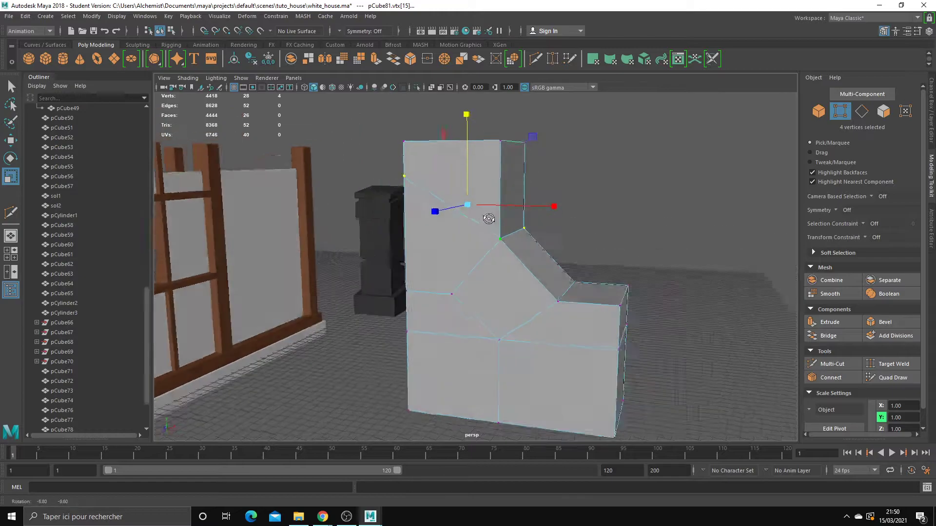
Step: Nudge an edge vertex along X and try lowering the top vertex, undoing that move
{"action": "left_click", "coordinate": [395, 156]}
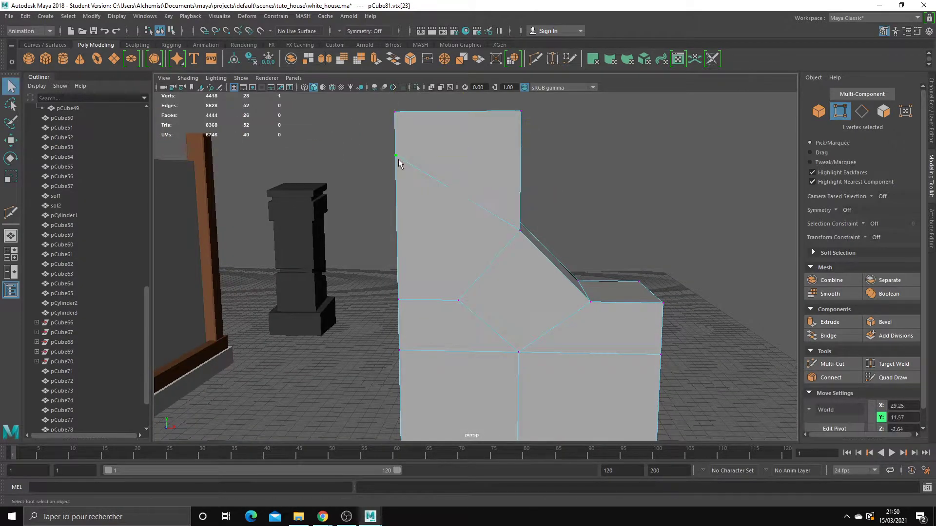
{"action": "left_click_drag", "start_coordinate": [395, 155], "coordinate": [442, 208], "text": "alt"}
{"action": "key", "text": "w"}
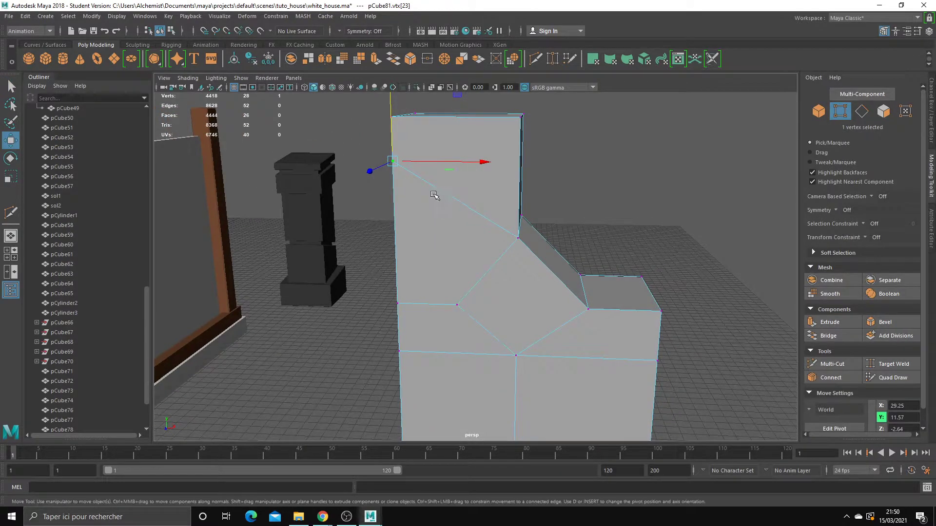
{"action": "left_click", "coordinate": [439, 161]}
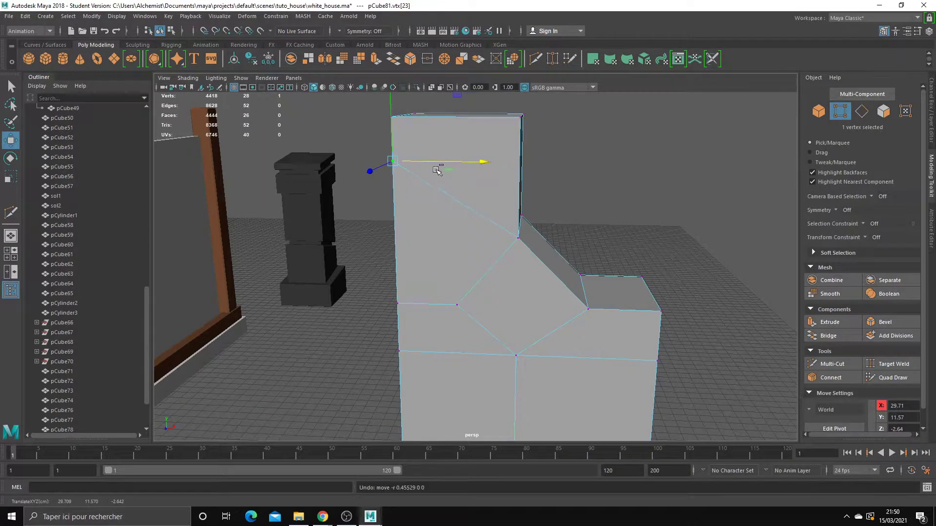
{"action": "left_click_drag", "start_coordinate": [439, 168], "coordinate": [471, 187], "text": "alt"}
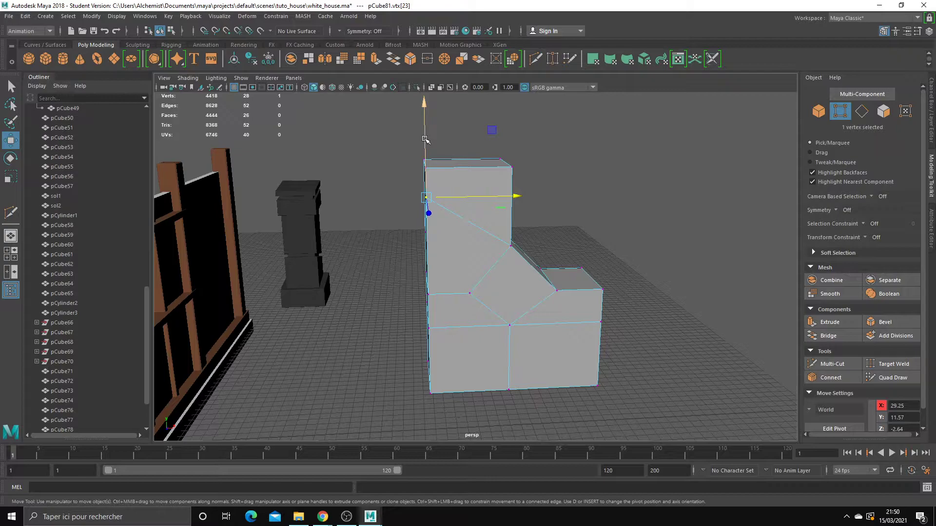
{"action": "left_click_drag", "start_coordinate": [425, 140], "coordinate": [470, 229]}
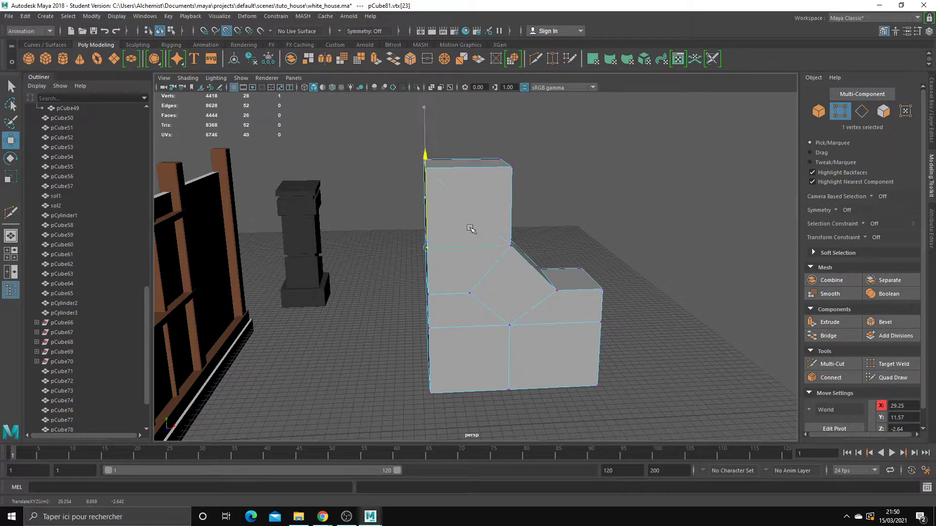
{"action": "key", "text": "ctrl+z"}
Step: Drop the top vertex vertically to the slant's height, undoing the overshoot
{"action": "key", "text": "ctrl+a"}
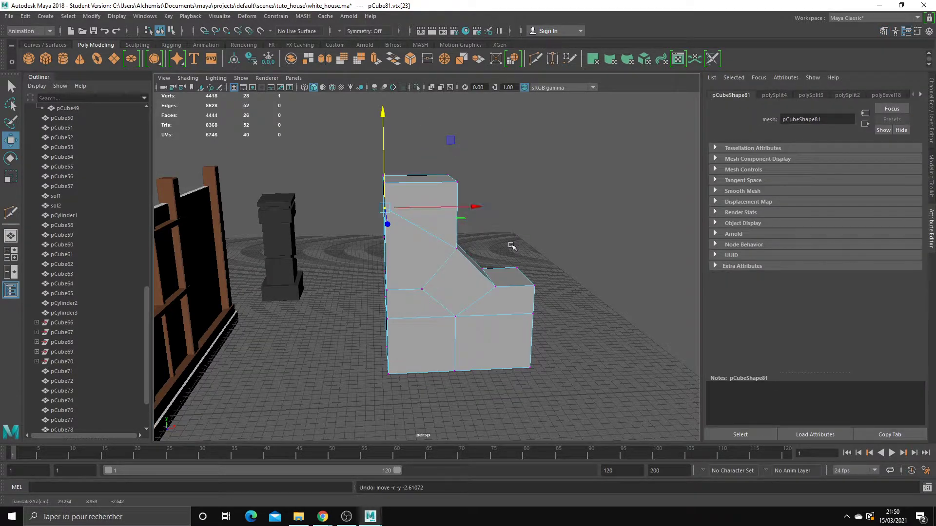
{"action": "mouse_move", "coordinate": [511, 245]}
{"action": "left_mouse_down", "text": "alt"}
{"action": "mouse_move", "coordinate": [458, 259]}
{"action": "mouse_move", "coordinate": [510, 249]}
{"action": "left_mouse_up", "text": "alt"}
{"action": "left_click", "coordinate": [932, 176]}
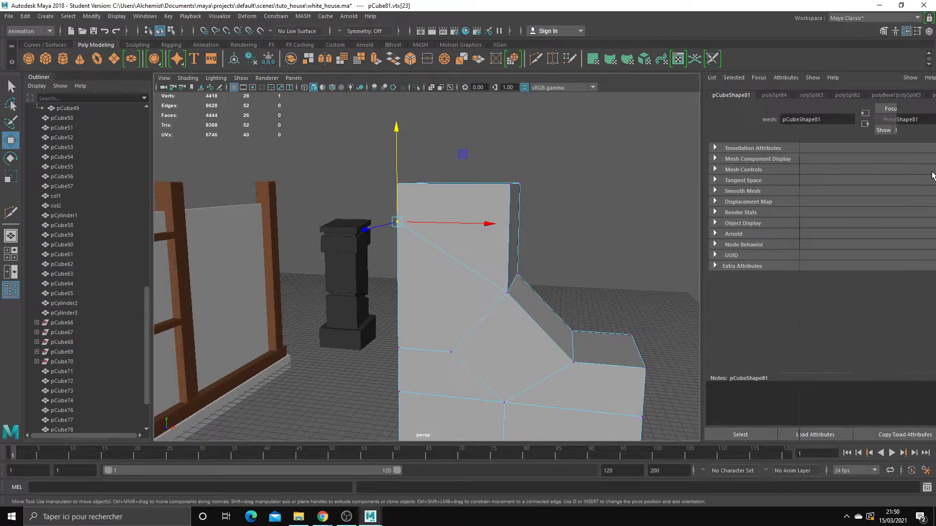
{"action": "left_click_drag", "start_coordinate": [547, 204], "coordinate": [434, 140], "text": "alt"}
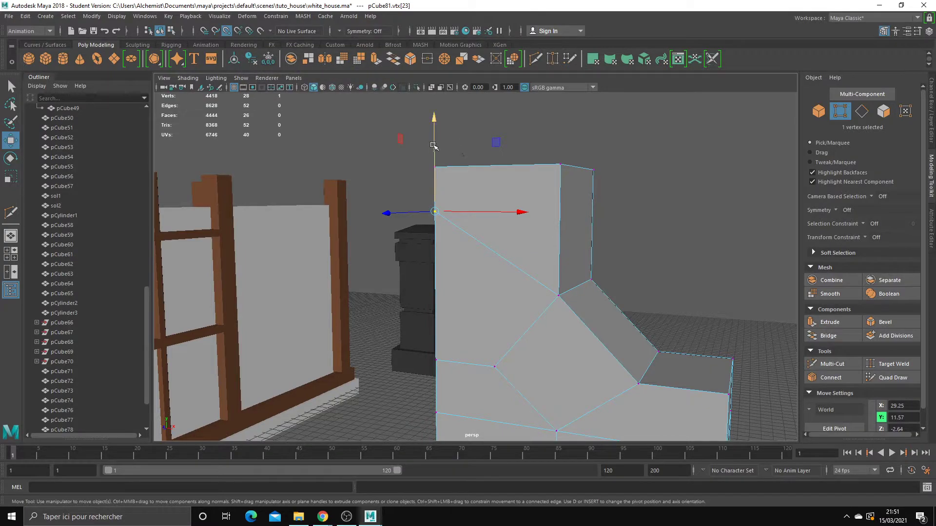
{"action": "left_click_drag", "start_coordinate": [433, 146], "coordinate": [572, 318]}
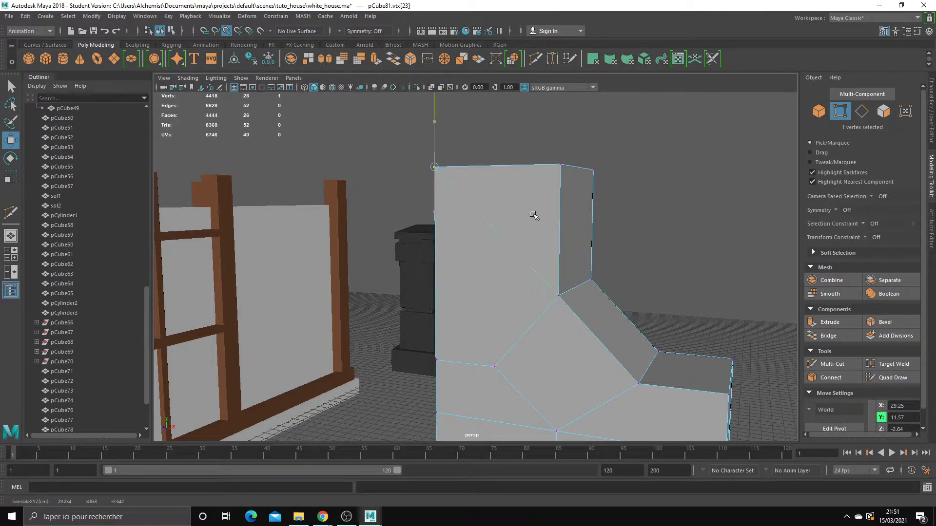
{"action": "left_click_drag", "start_coordinate": [564, 167], "coordinate": [572, 307]}
{"action": "middle_click_drag", "start_coordinate": [573, 311], "coordinate": [653, 365]}
{"action": "key", "text": "ctrl+z"}
{"action": "key", "text": "ctrl+z"}
Step: Raise the neighbouring far-corner vertex level with its neighbour
{"action": "left_click_drag", "start_coordinate": [556, 298], "coordinate": [519, 286], "text": "alt"}
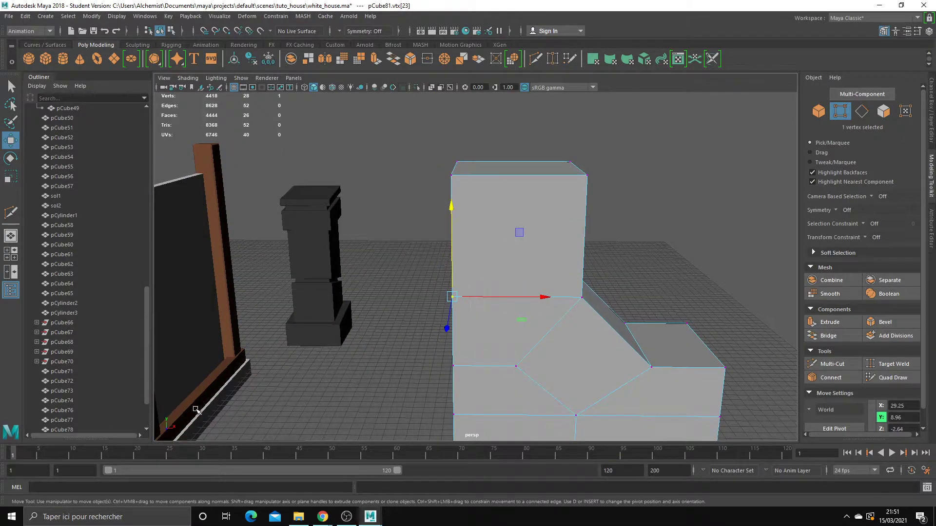
{"action": "mouse_move", "coordinate": [452, 302]}
{"action": "left_mouse_down", "text": "alt"}
{"action": "mouse_move", "coordinate": [443, 312]}
{"action": "mouse_move", "coordinate": [437, 292]}
{"action": "left_mouse_up", "text": "alt"}
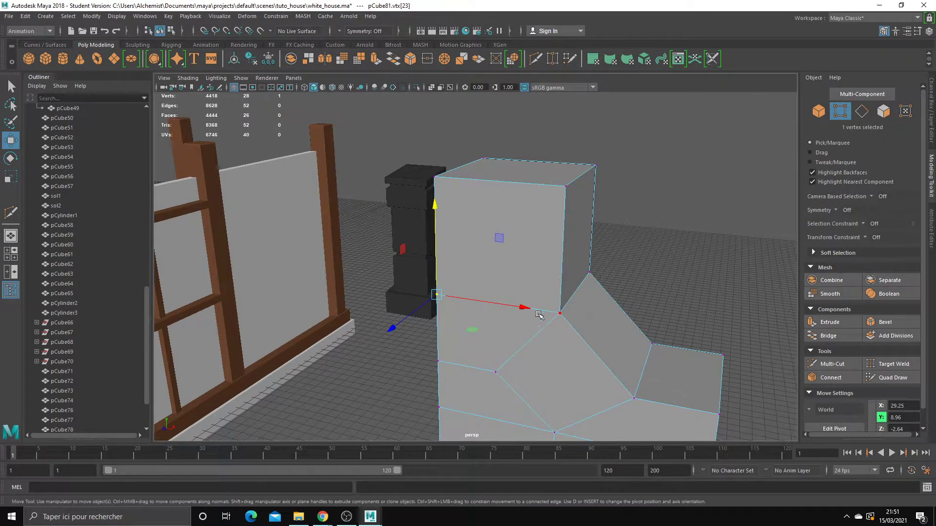
{"action": "mouse_move", "coordinate": [539, 314]}
{"action": "left_mouse_down", "text": "alt"}
{"action": "mouse_move", "coordinate": [464, 288]}
{"action": "mouse_move", "coordinate": [575, 278]}
{"action": "mouse_move", "coordinate": [496, 273]}
{"action": "left_mouse_up", "text": "alt"}
{"action": "left_click", "coordinate": [443, 273]}
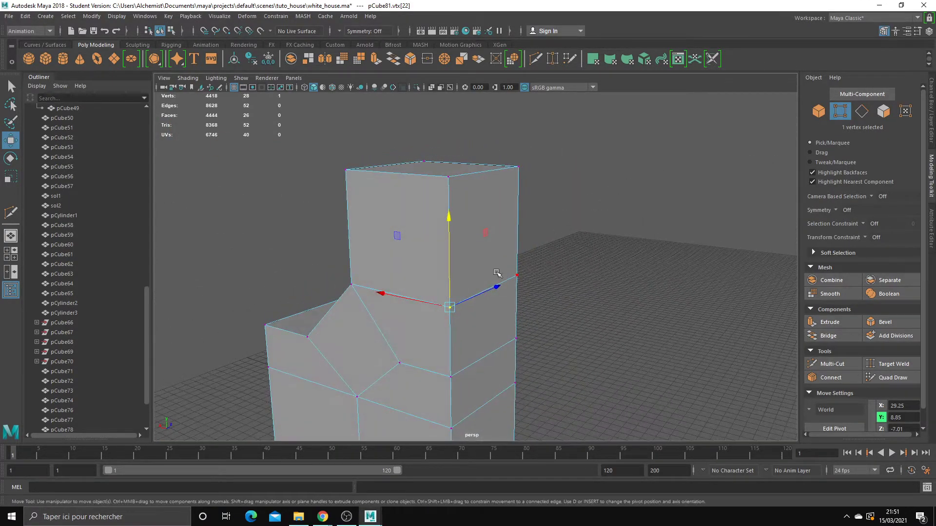
{"action": "middle_click_drag", "start_coordinate": [496, 273], "coordinate": [351, 284]}
{"action": "left_click_drag", "start_coordinate": [351, 285], "coordinate": [549, 291], "text": "alt"}
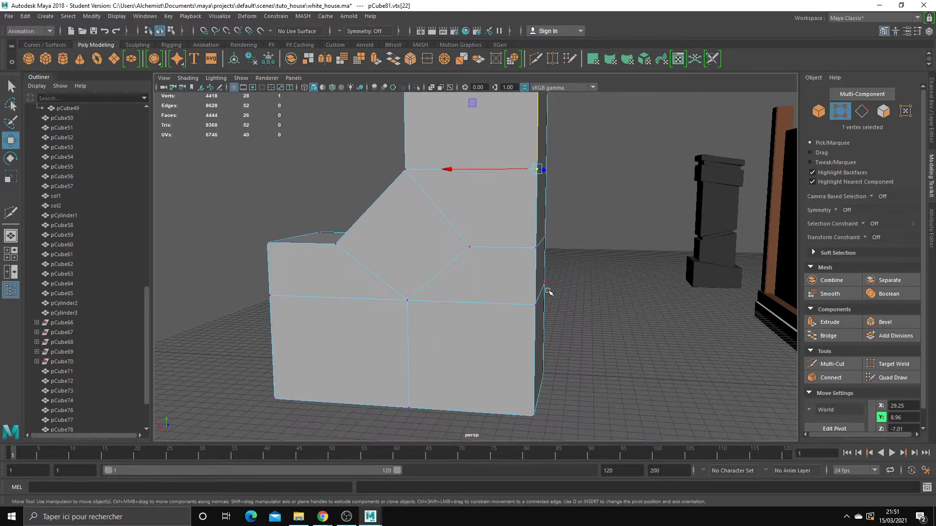
Step: Select the lower corner and step-corner vertices and level them with the lower edge loop
{"action": "left_click", "coordinate": [536, 303]}
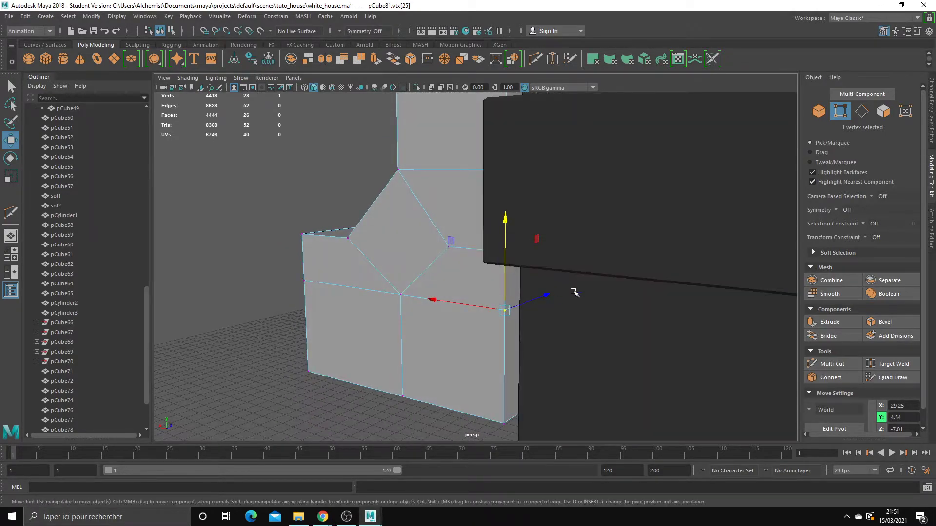
{"action": "mouse_move", "coordinate": [411, 304]}
{"action": "left_mouse_down", "text": "alt"}
{"action": "mouse_move", "coordinate": [429, 316]}
{"action": "mouse_move", "coordinate": [428, 291]}
{"action": "left_mouse_up", "text": "alt"}
{"action": "left_click", "coordinate": [429, 316]}
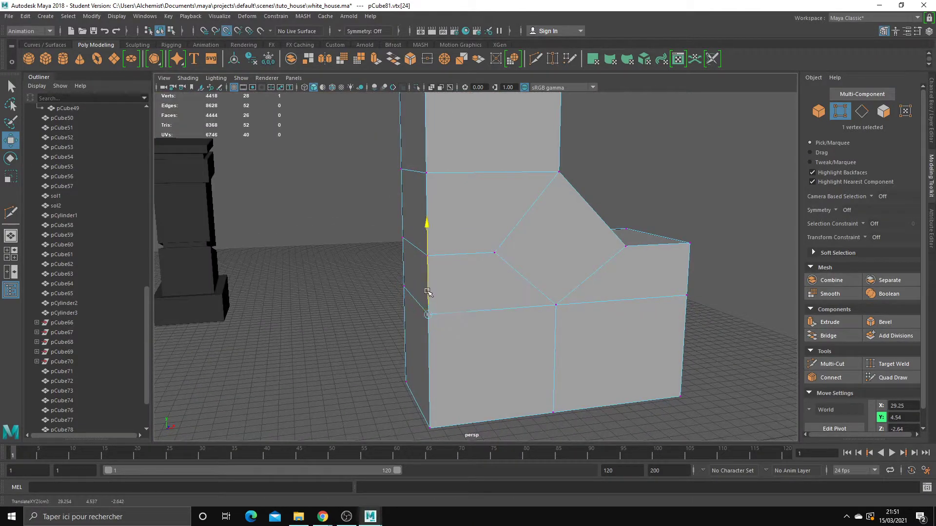
{"action": "mouse_move", "coordinate": [585, 309]}
{"action": "left_mouse_down", "text": "alt"}
{"action": "mouse_move", "coordinate": [555, 333]}
{"action": "mouse_move", "coordinate": [642, 313]}
{"action": "mouse_move", "coordinate": [607, 292]}
{"action": "left_mouse_up", "text": "alt"}
{"action": "left_click", "coordinate": [609, 312]}
{"action": "left_click", "coordinate": [608, 312]}
{"action": "mouse_move", "coordinate": [497, 317]}
{"action": "left_mouse_down", "text": "alt"}
{"action": "mouse_move", "coordinate": [639, 324]}
{"action": "mouse_move", "coordinate": [537, 336]}
{"action": "left_mouse_up", "text": "alt"}
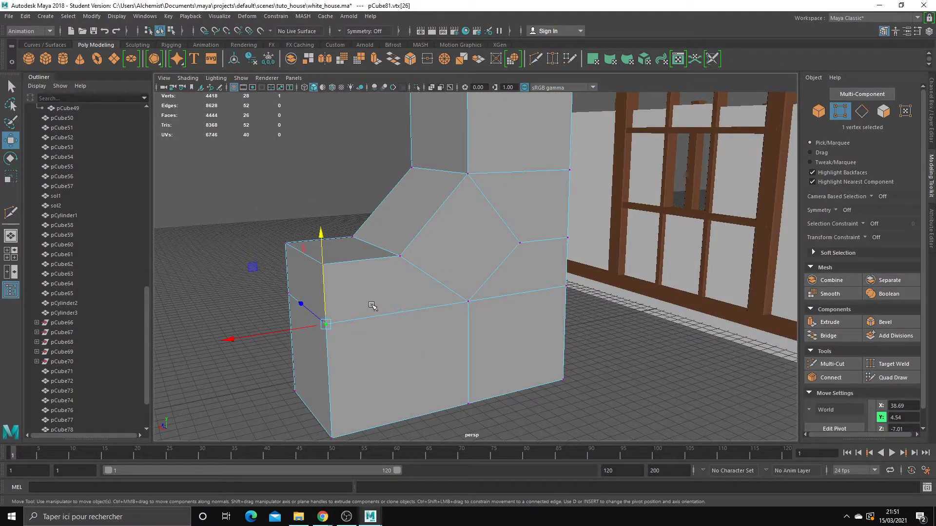
{"action": "mouse_move", "coordinate": [323, 286]}
{"action": "left_mouse_down"}
{"action": "mouse_move", "coordinate": [457, 302]}
{"action": "mouse_move", "coordinate": [418, 309]}
{"action": "mouse_move", "coordinate": [369, 297]}
{"action": "left_mouse_up"}
{"action": "mouse_move", "coordinate": [479, 294]}
{"action": "left_mouse_down", "text": "alt"}
{"action": "mouse_move", "coordinate": [403, 314]}
{"action": "mouse_move", "coordinate": [689, 328]}
{"action": "mouse_move", "coordinate": [559, 319]}
{"action": "mouse_move", "coordinate": [536, 328]}
{"action": "mouse_move", "coordinate": [608, 309]}
{"action": "mouse_move", "coordinate": [628, 330]}
{"action": "mouse_move", "coordinate": [806, 316]}
{"action": "mouse_move", "coordinate": [647, 317]}
{"action": "left_mouse_up", "text": "alt"}
Step: Return pCube81 to object mode, frame it, and zoom out to show the whole house
{"action": "key", "text": "q"}
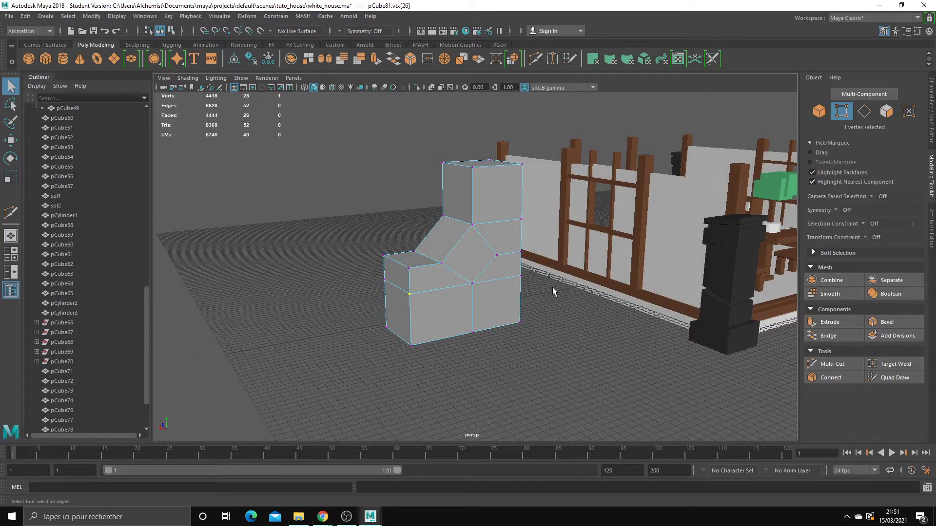
{"action": "right_click_drag", "start_coordinate": [479, 263], "coordinate": [512, 228]}
{"action": "mouse_move", "coordinate": [585, 329]}
{"action": "left_mouse_down", "text": "alt"}
{"action": "mouse_move", "coordinate": [497, 313]}
{"action": "mouse_move", "coordinate": [504, 342]}
{"action": "mouse_move", "coordinate": [642, 341]}
{"action": "mouse_move", "coordinate": [606, 324]}
{"action": "mouse_move", "coordinate": [533, 324]}
{"action": "mouse_move", "coordinate": [544, 322]}
{"action": "left_mouse_up", "text": "alt"}
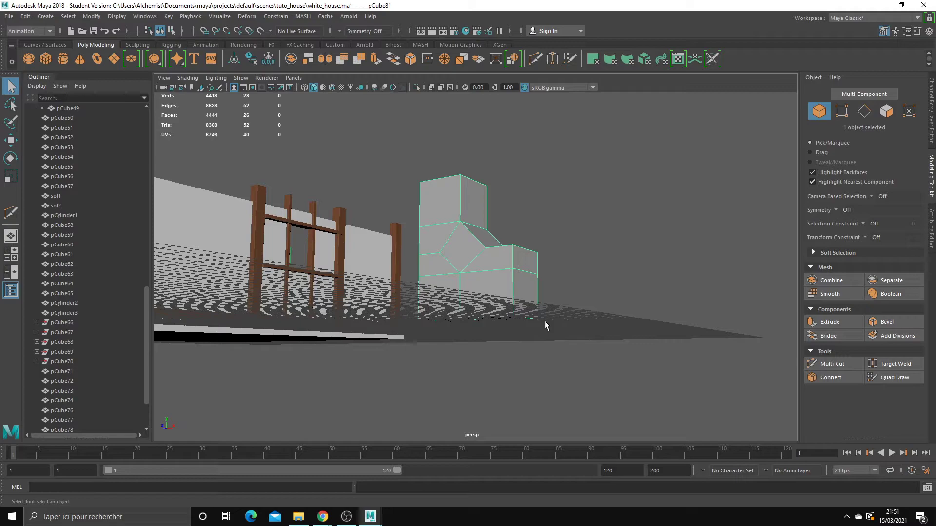
{"action": "key", "text": "bracketleft"}
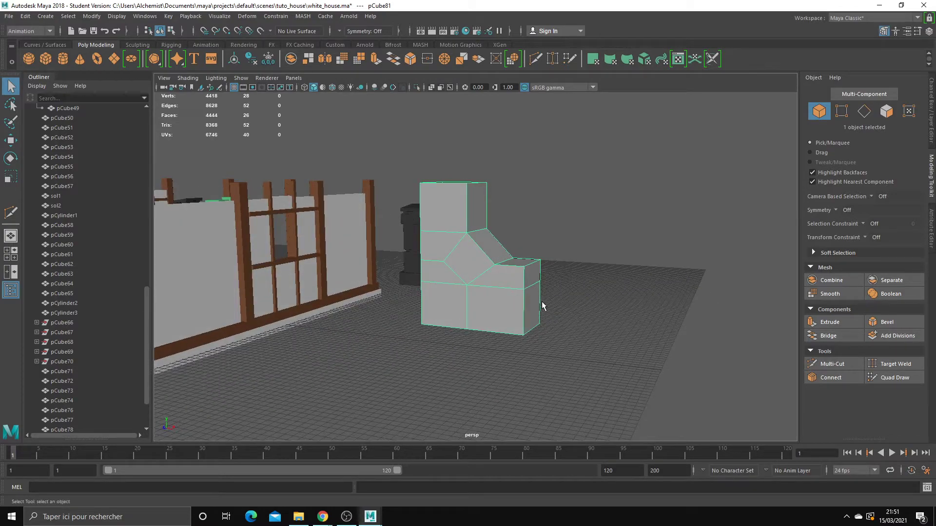
{"action": "key", "text": "bracketleft"}
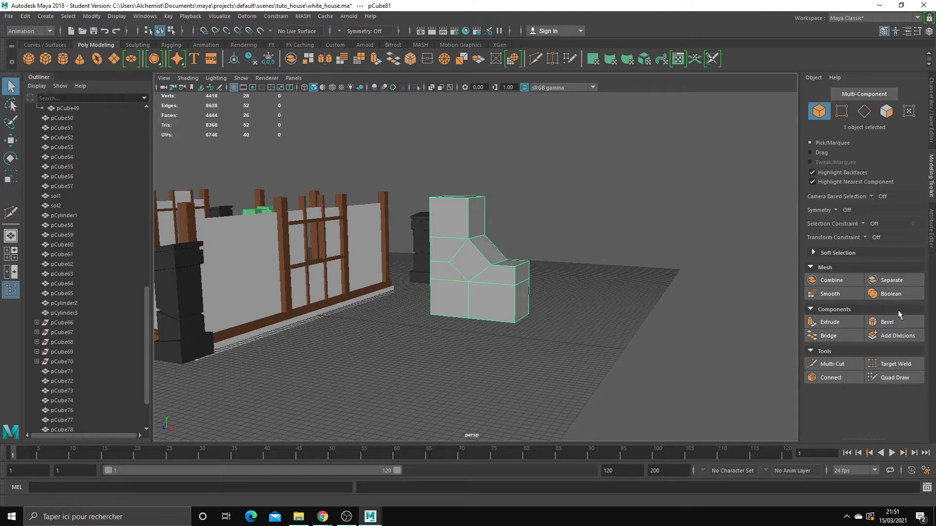
{"action": "key", "text": "f"}
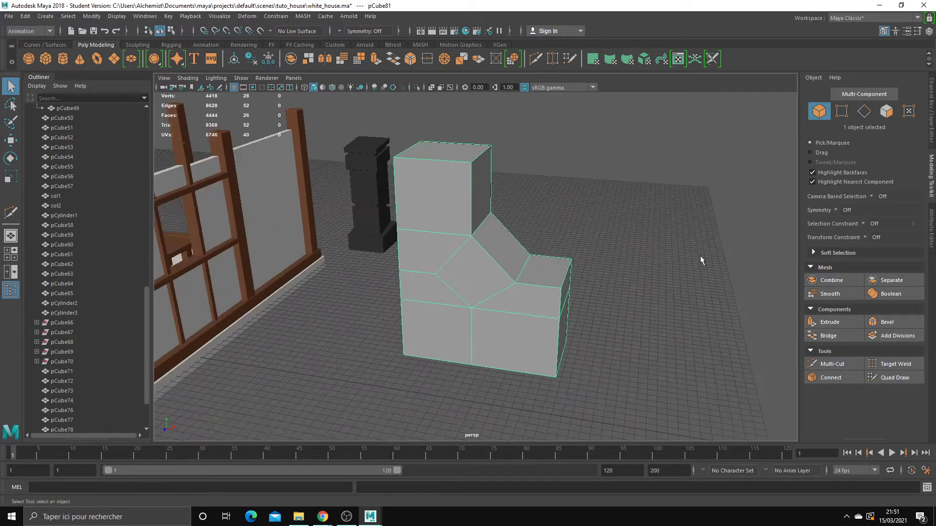
{"action": "scroll", "coordinate": [539, 292], "scroll_direction": "down", "scroll_amount": 5}
{"action": "mouse_move", "coordinate": [539, 293]}
{"action": "middle_mouse_down", "text": "alt"}
{"action": "mouse_move", "coordinate": [621, 293]}
{"action": "mouse_move", "coordinate": [532, 280]}
{"action": "middle_mouse_up", "text": "alt"}
{"action": "scroll", "coordinate": [621, 267], "scroll_direction": "down", "scroll_amount": 2}
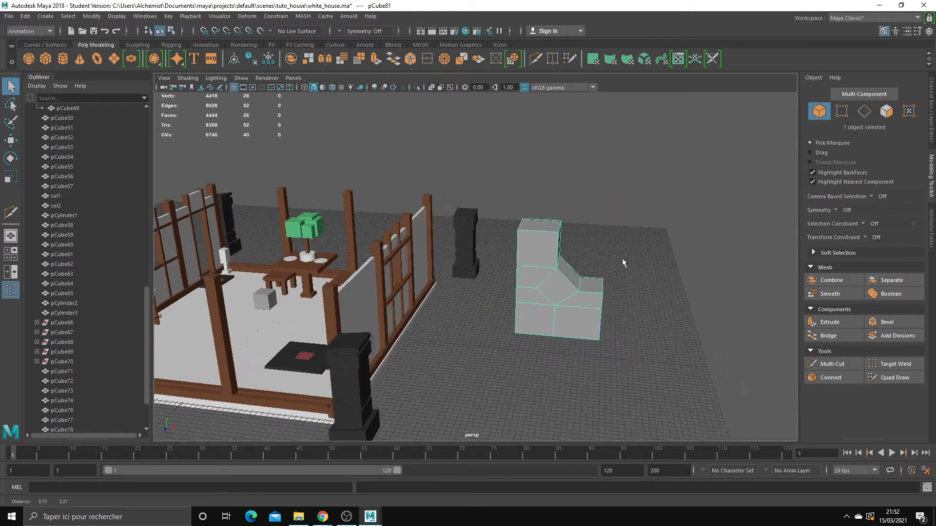